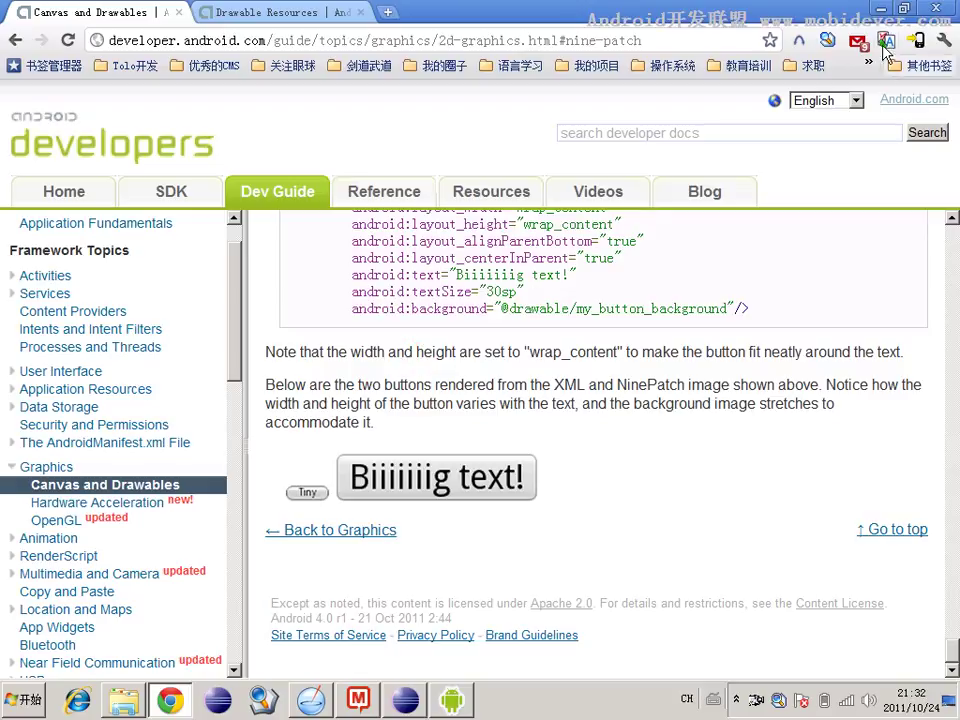
# Minimise the browser and go to the folder C:\Program Files\android-sdk-windows\tools.
pyautogui.click(882, 12)
pyautogui.click(424, 332)
pyautogui.moveTo(463, 58); pyautogui.dragTo(473, 50)
pyautogui.doubleClick(420, 170)
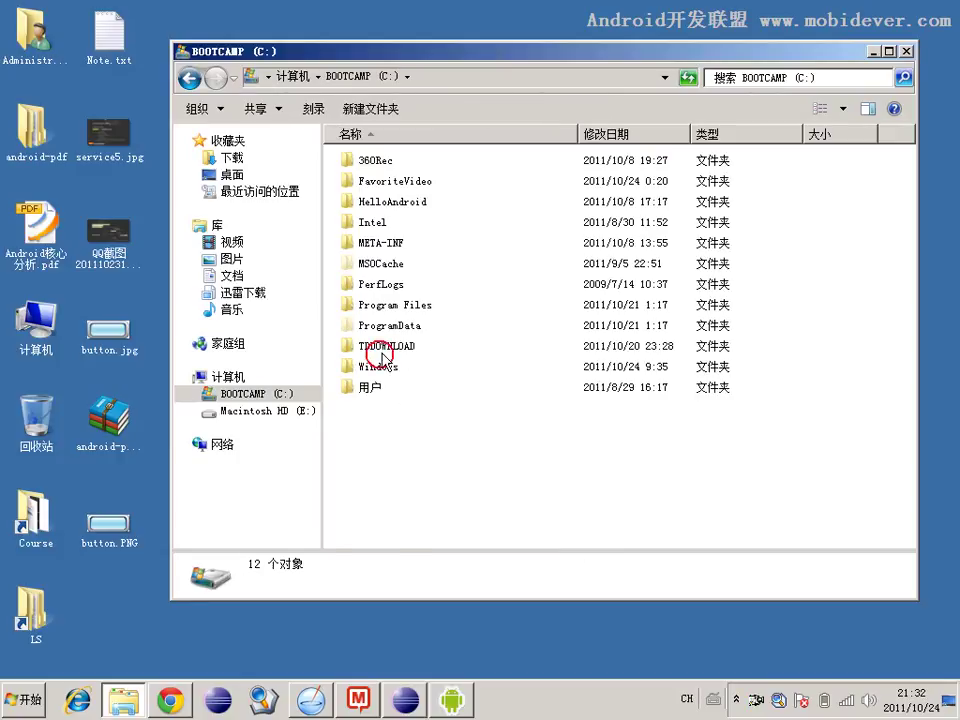
pyautogui.click(377, 346)
pyautogui.doubleClick(395, 305)
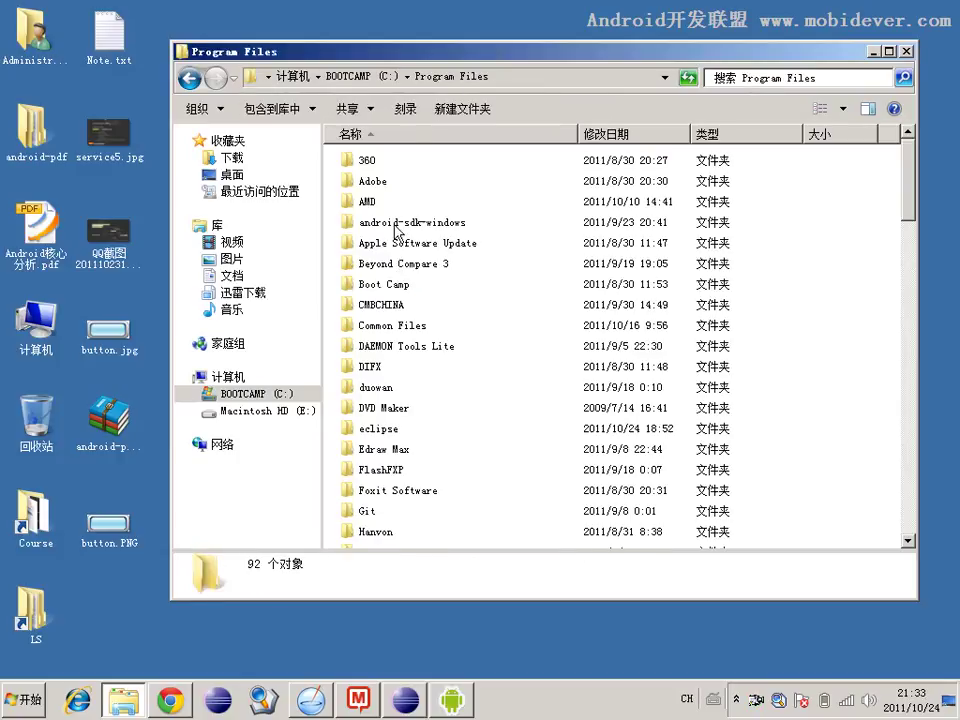
pyautogui.click(397, 222)
pyautogui.doubleClick(399, 226)
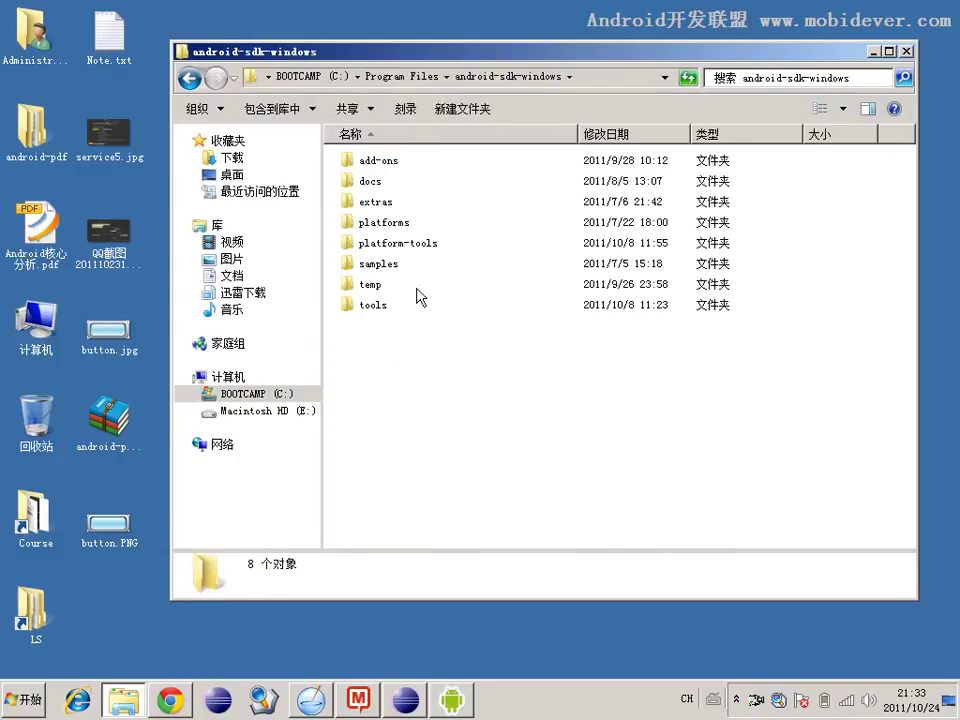
pyautogui.click(421, 244)
pyautogui.doubleClick(377, 304)
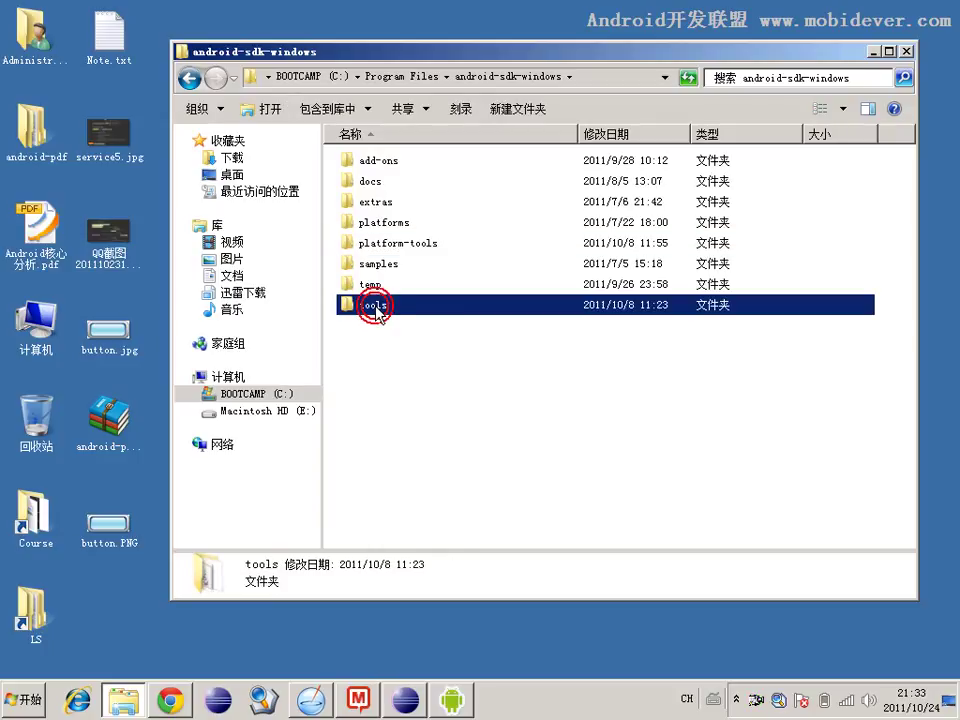
# Launch draw9patch.bat from the SDK tools folder and move the folder window out of the way.
pyautogui.click(388, 264)
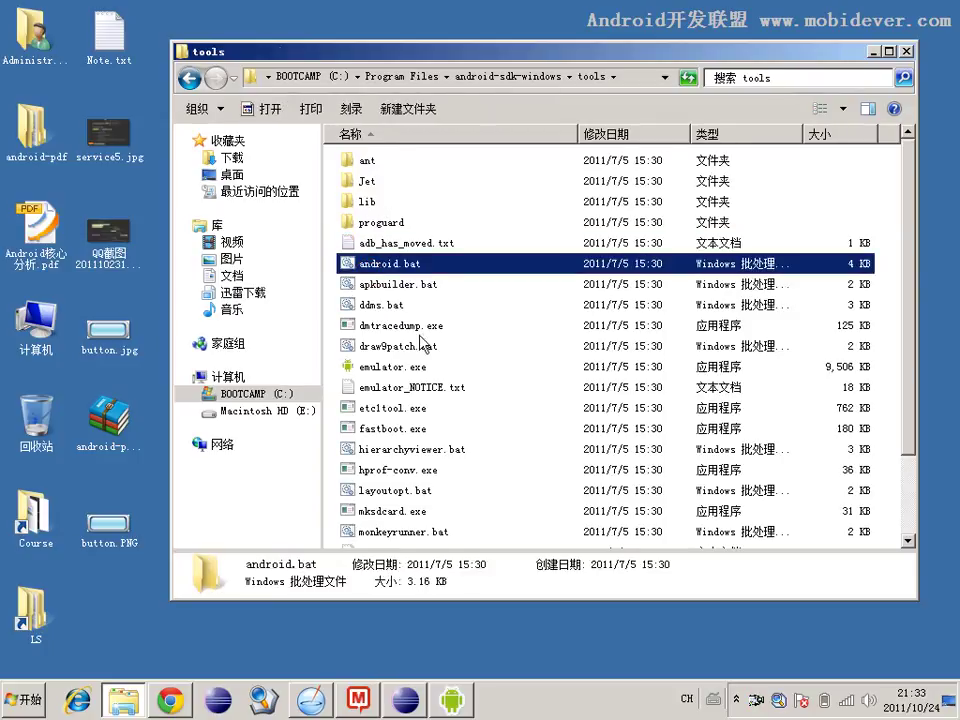
pyautogui.press('n')
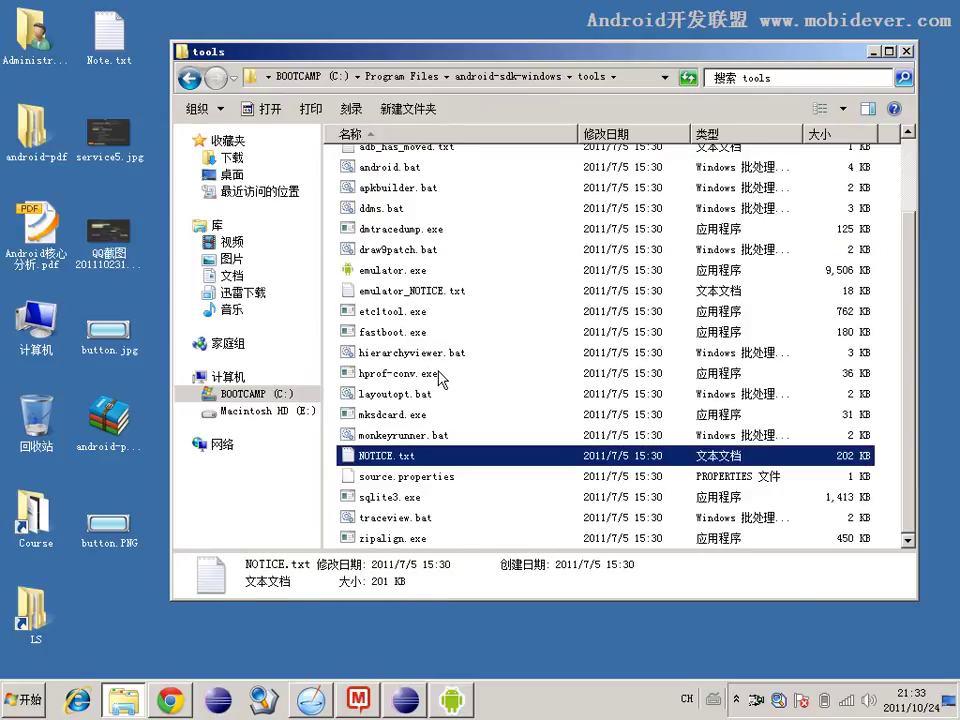
pyautogui.click(405, 436)
pyautogui.scroll(1, 405, 436)
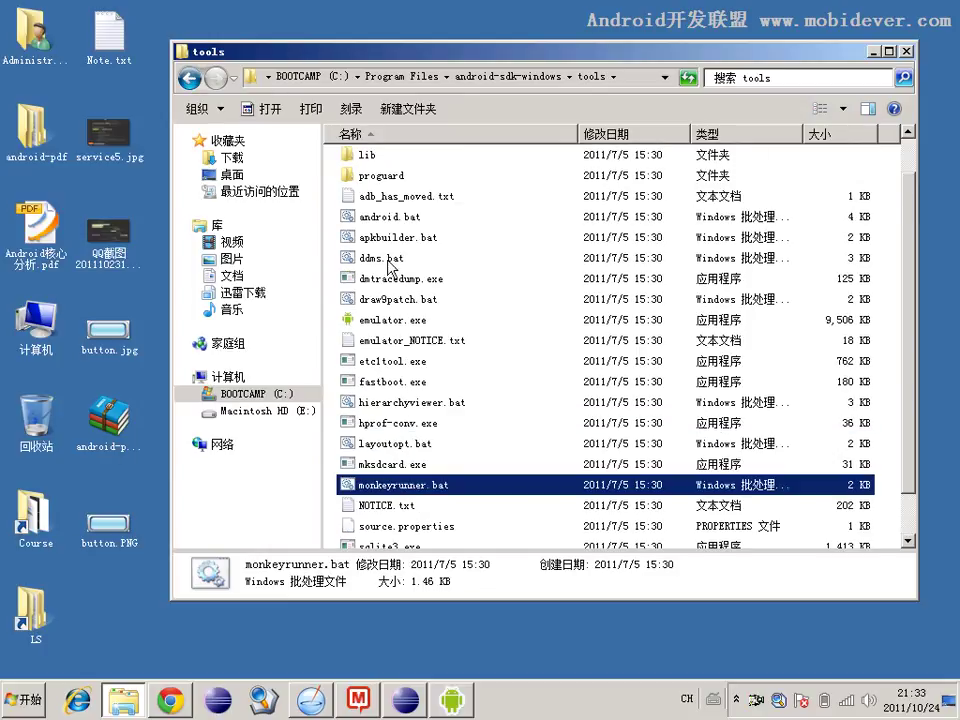
pyautogui.click(378, 300)
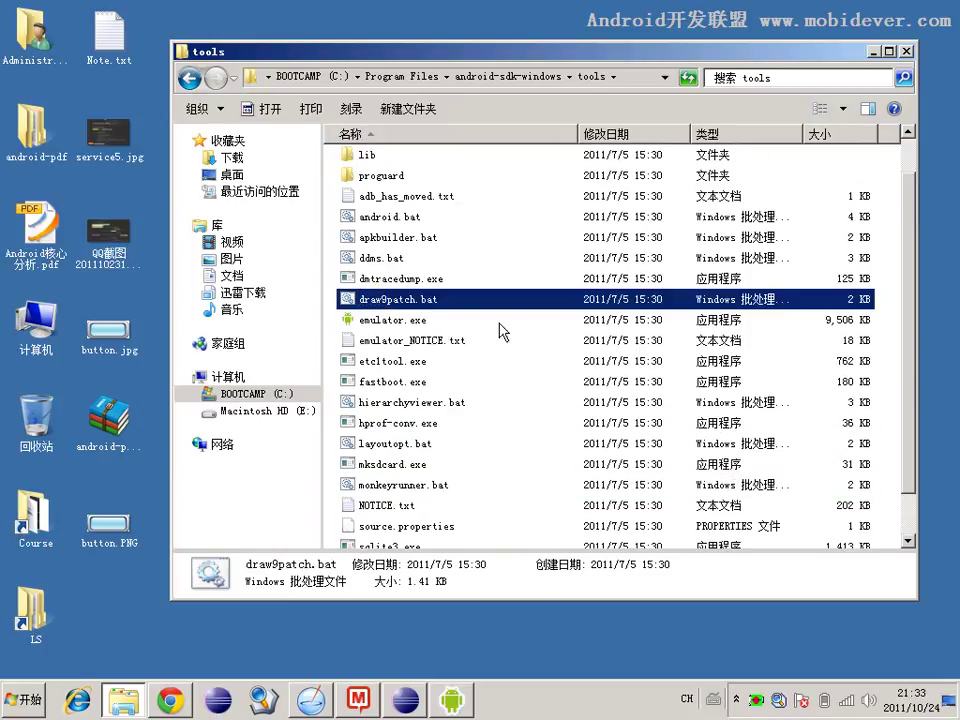
pyautogui.doubleClick(410, 300)
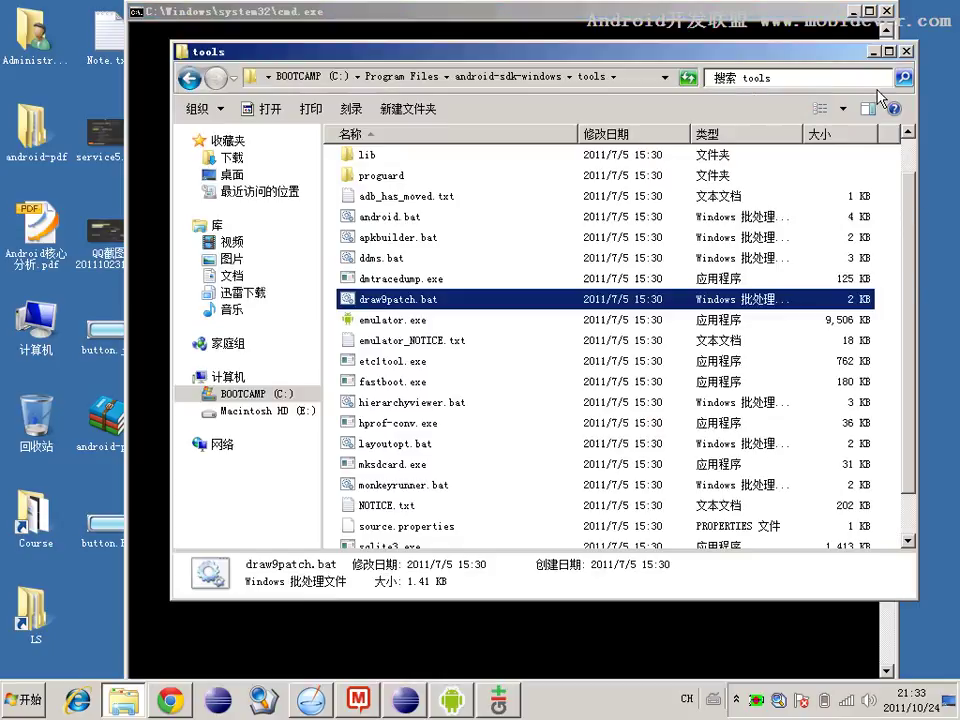
pyautogui.click(905, 192)
pyautogui.click(874, 52)
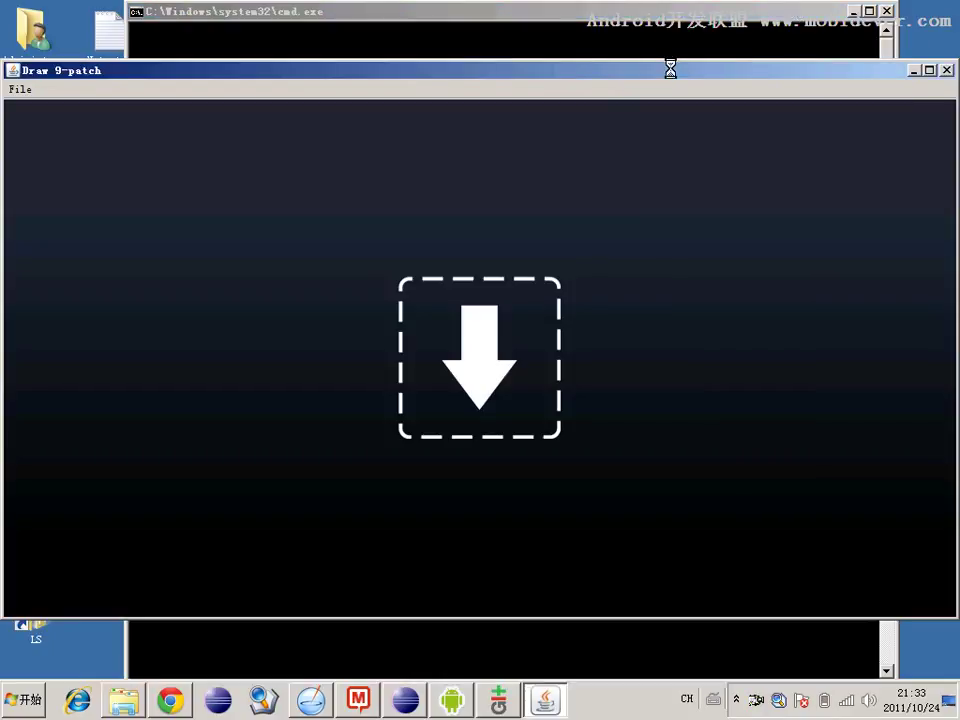
# Open the image button.PNG from the desktop in Draw 9-patch.
pyautogui.click(22, 90)
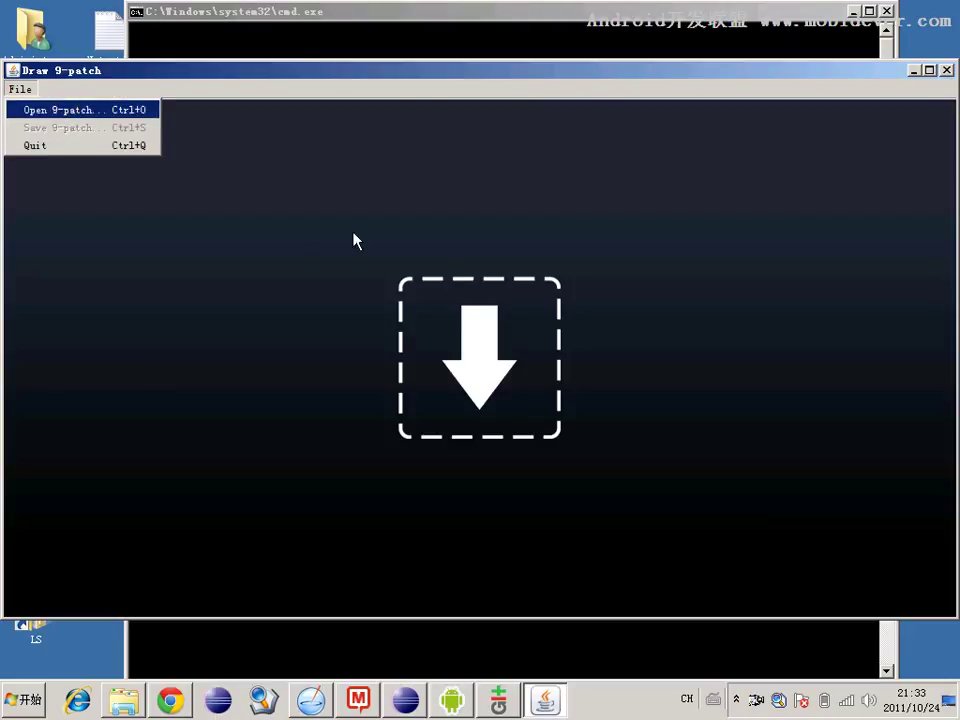
pyautogui.click(88, 109)
pyautogui.click(268, 312)
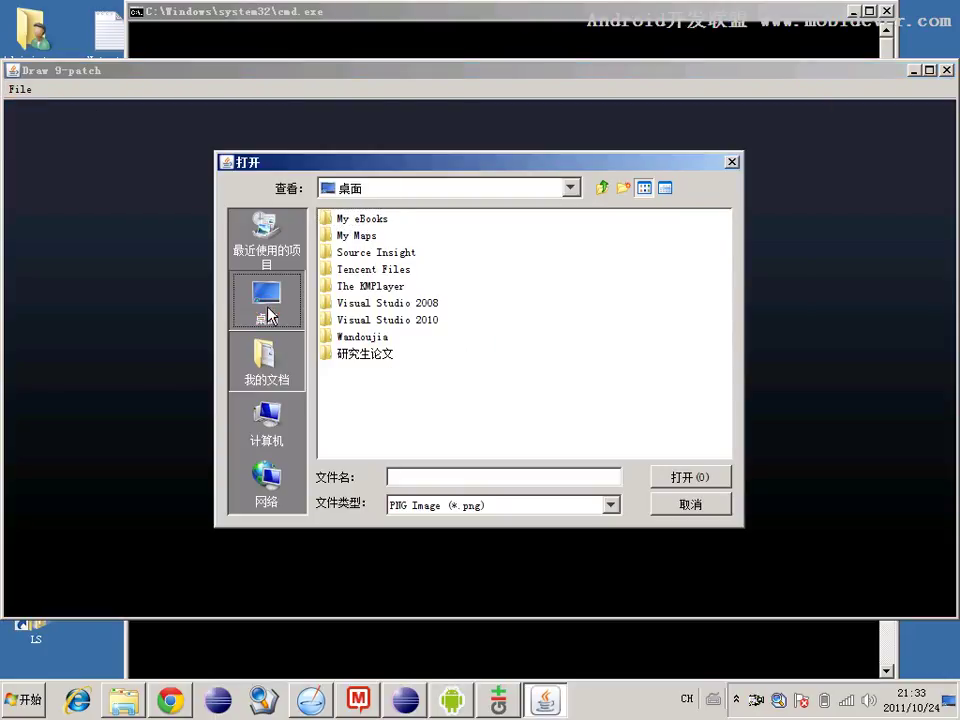
pyautogui.click(370, 358)
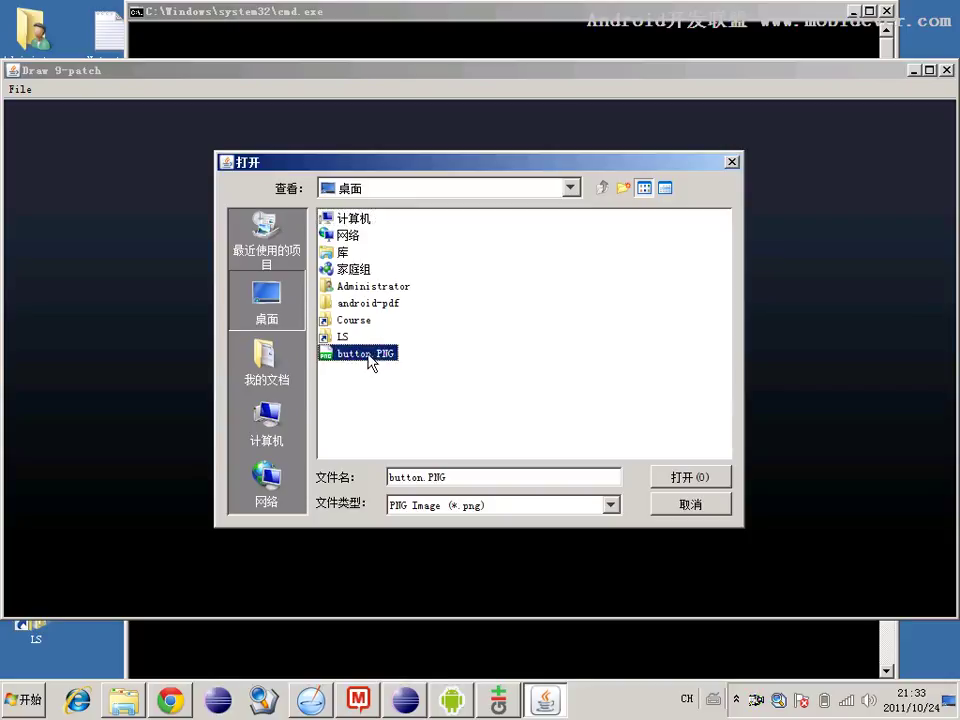
pyautogui.click(368, 354)
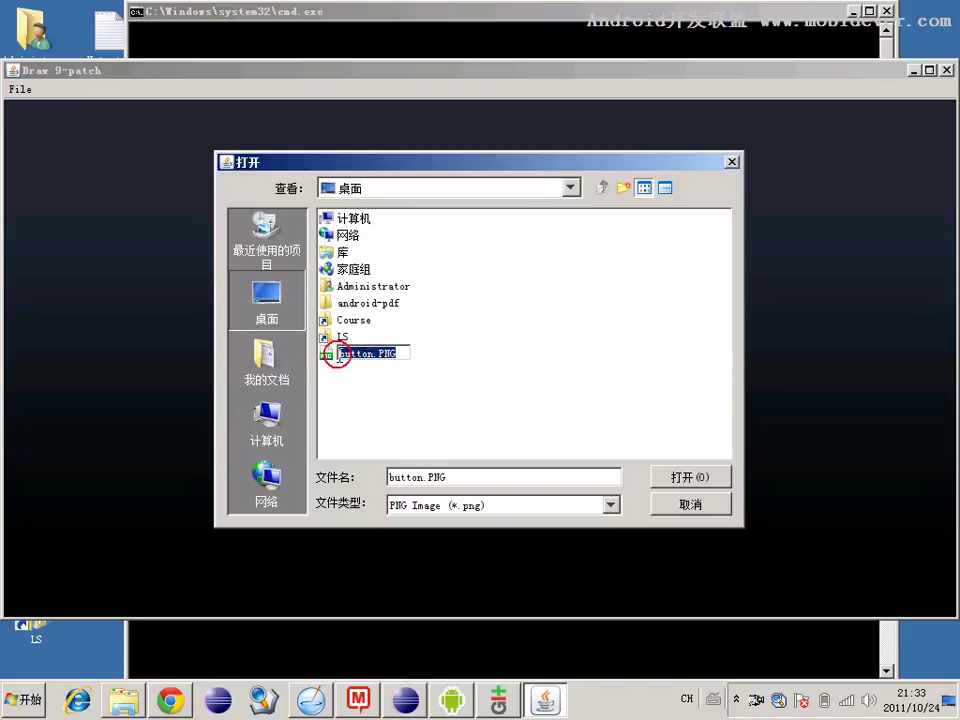
pyautogui.doubleClick(322, 360)
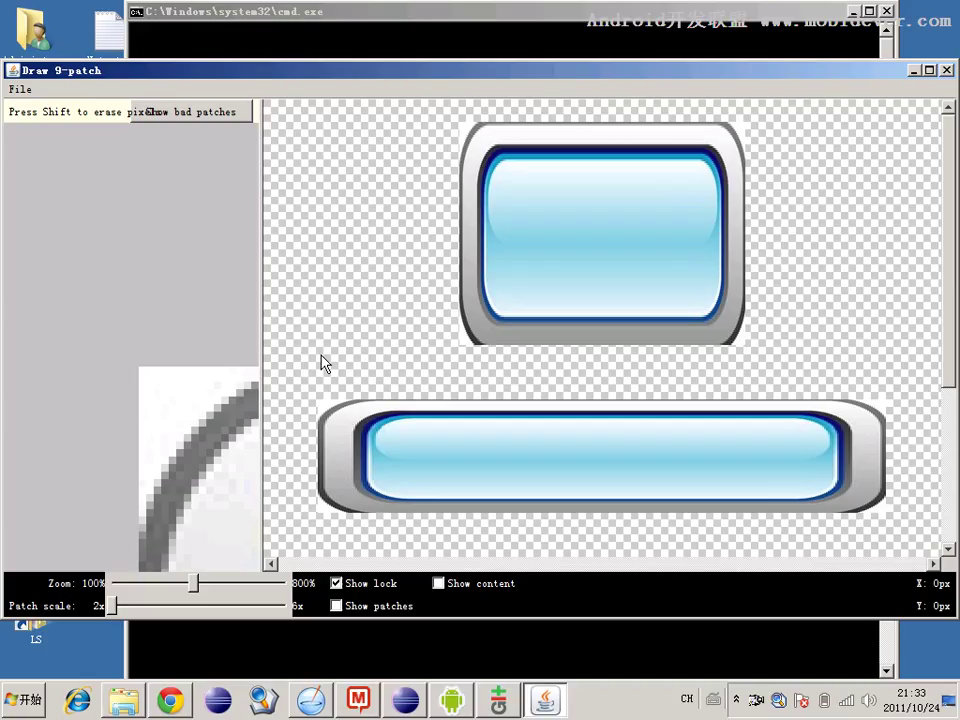
# Maximise the Draw 9-patch window with a wider editing pane and set the image zoom to 100%.
pyautogui.moveTo(509, 77); pyautogui.dragTo(520, 70)
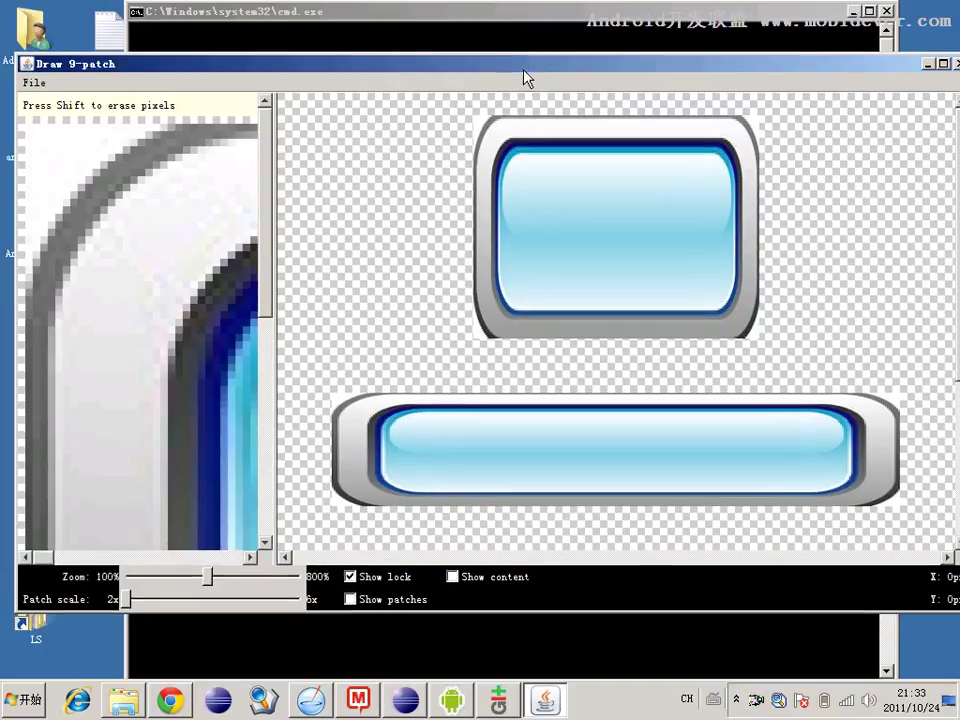
pyautogui.doubleClick(524, 70)
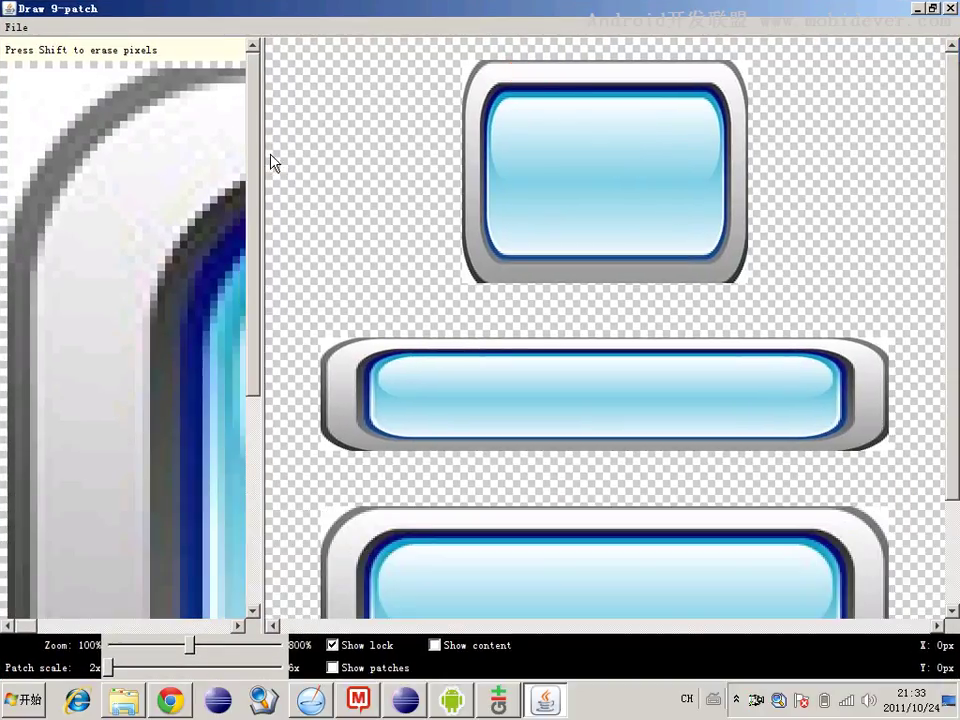
pyautogui.moveTo(264, 150); pyautogui.dragTo(572, 161)
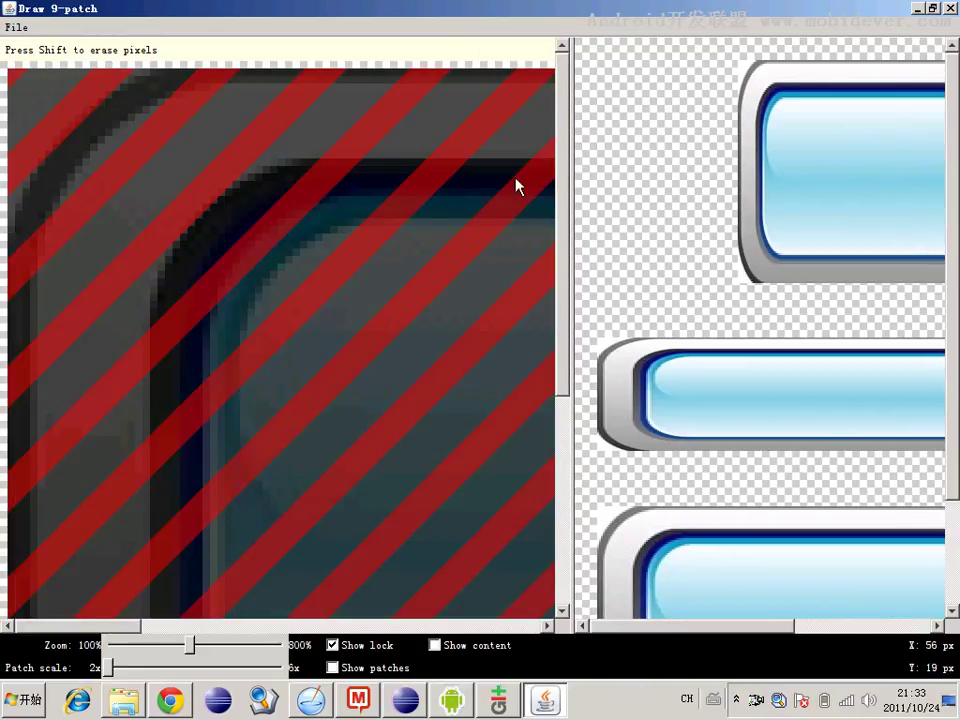
pyautogui.moveTo(570, 86); pyautogui.dragTo(435, 94)
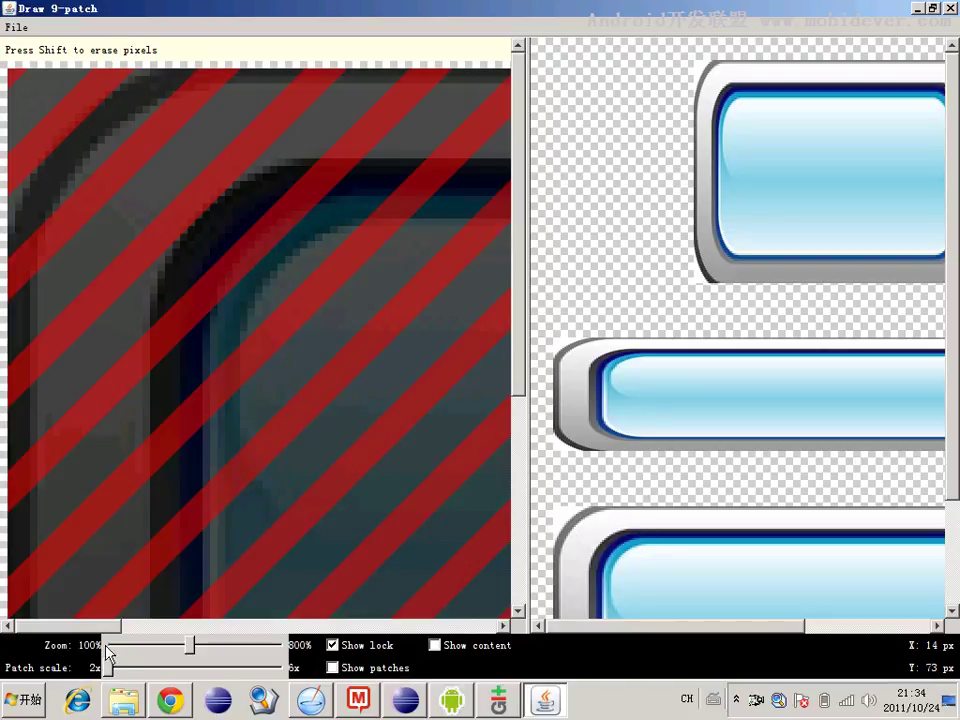
pyautogui.moveTo(178, 650); pyautogui.dragTo(115, 658)
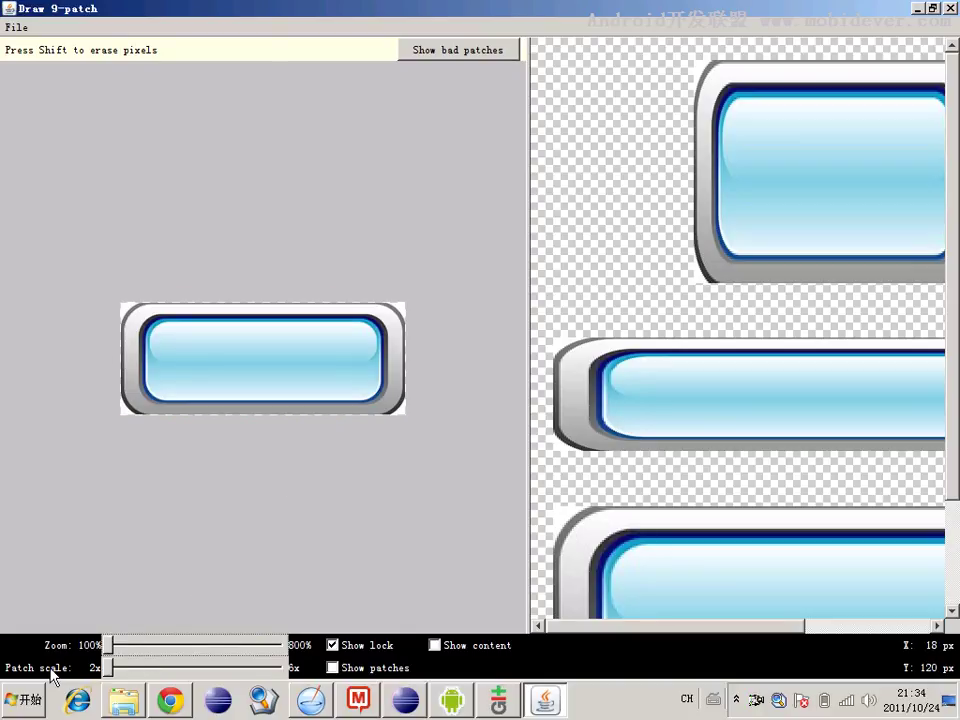
pyautogui.click(108, 668)
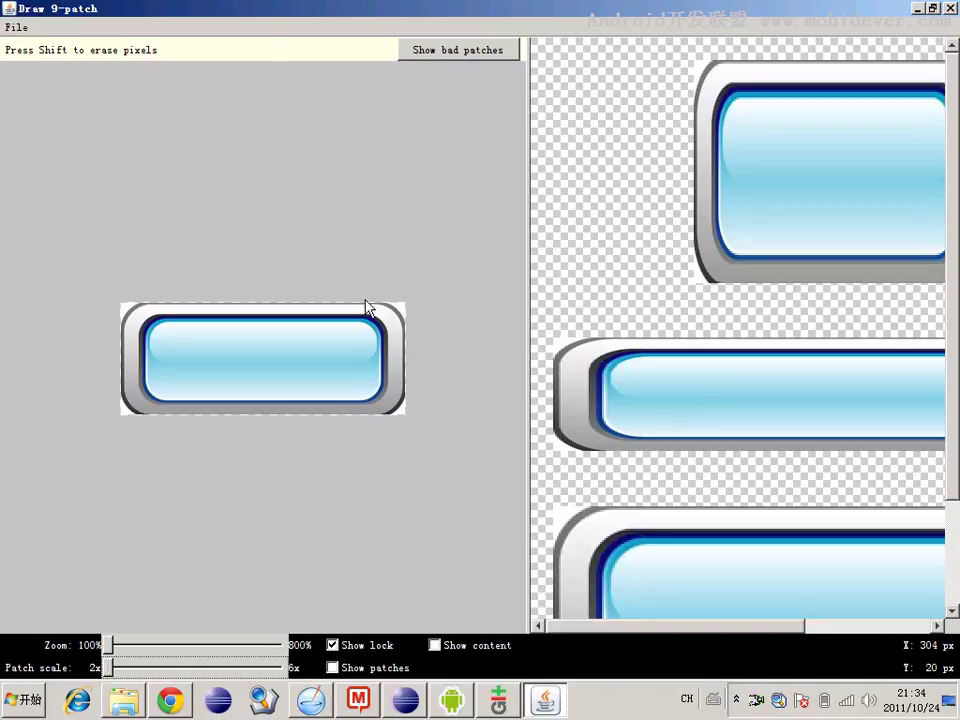
# Try drawing a few stretch pixels along the image's top border, and erase all of them again.
pyautogui.click(205, 303)
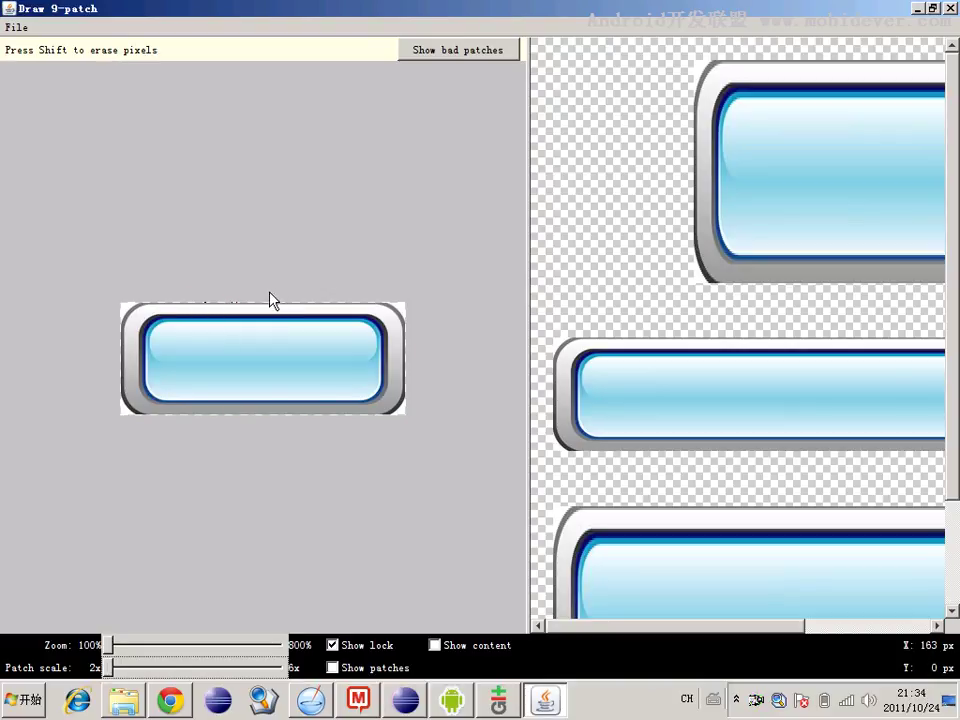
pyautogui.press('shift')
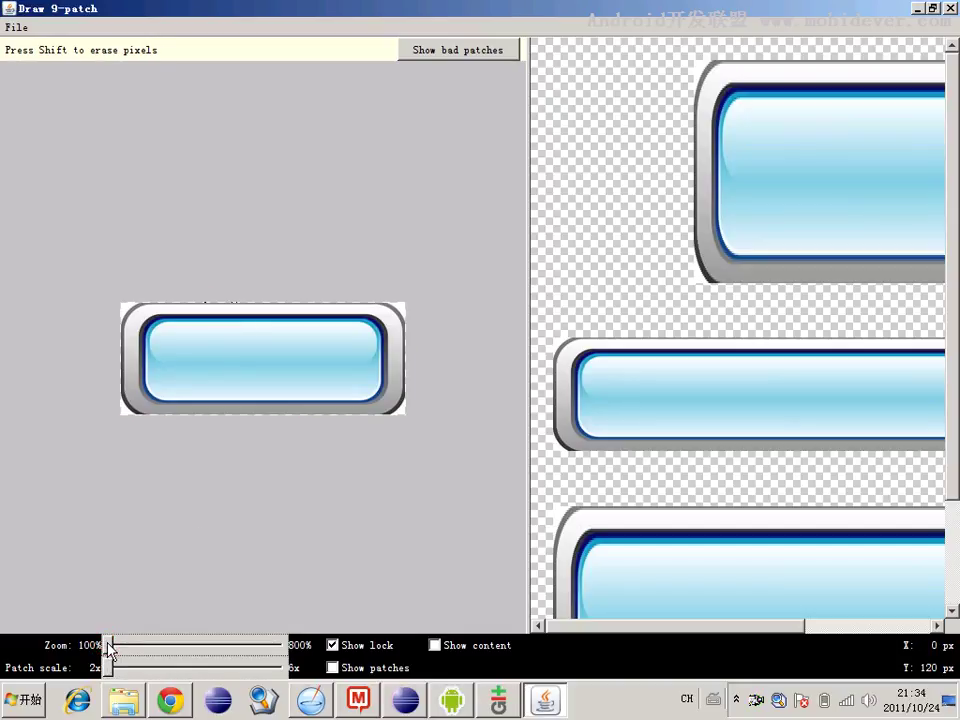
pyautogui.moveTo(106, 641); pyautogui.dragTo(120, 641)
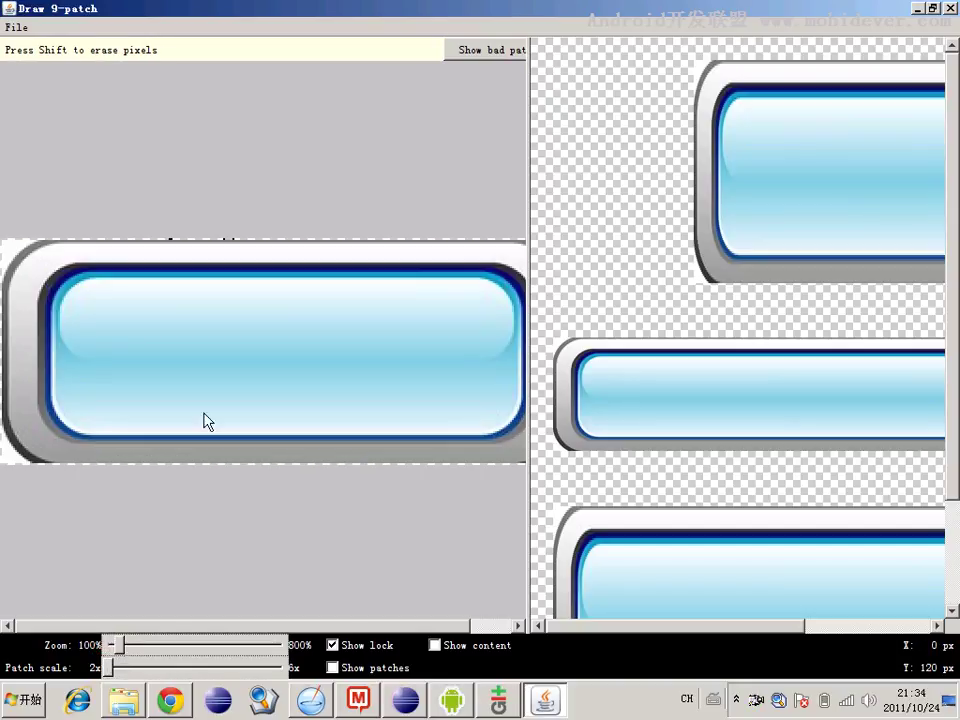
pyautogui.press('shift')
pyautogui.keyDown('shift'); pyautogui.click(236, 239); pyautogui.keyUp('shift')
pyautogui.keyDown('shift'); pyautogui.click(233, 240); pyautogui.keyUp('shift')
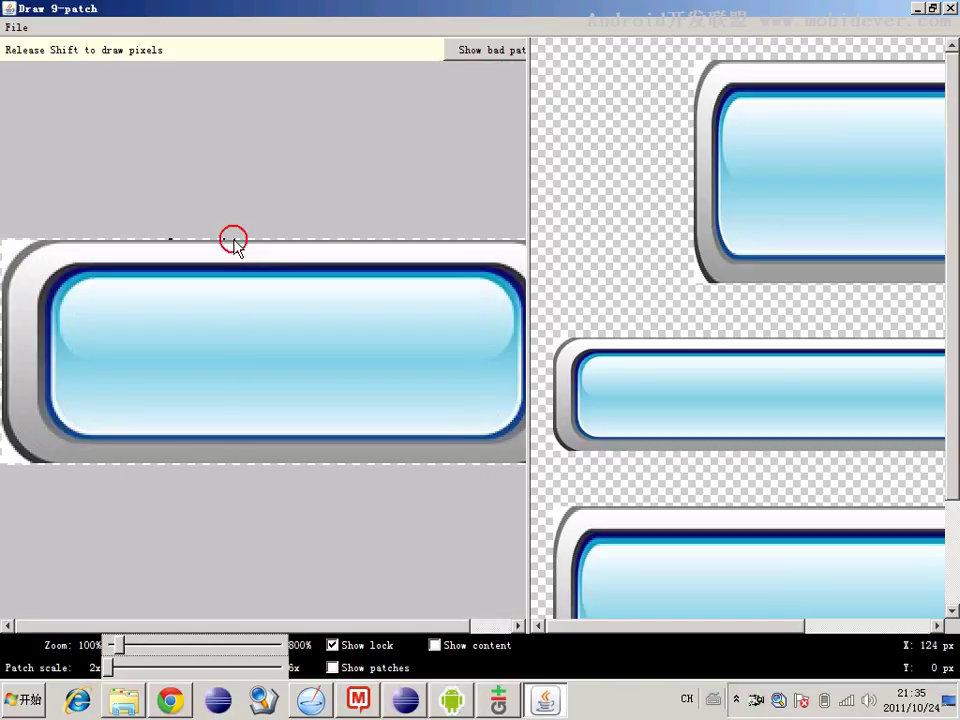
pyautogui.keyDown('shift'); pyautogui.click(229, 240); pyautogui.keyUp('shift')
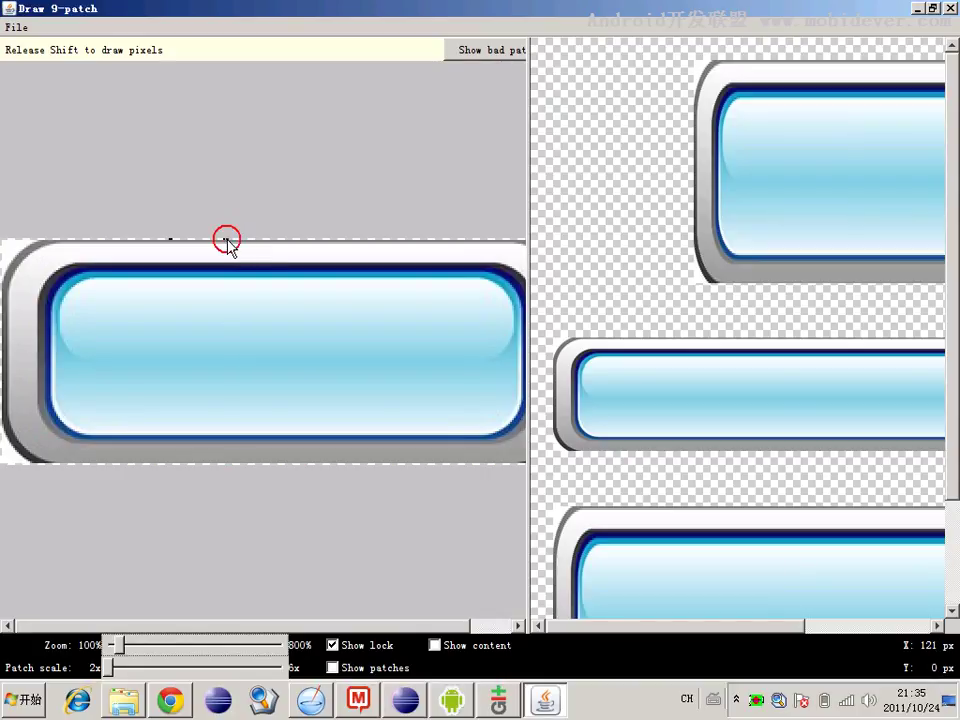
pyautogui.keyDown('shift'); pyautogui.click(169, 240); pyautogui.keyUp('shift')
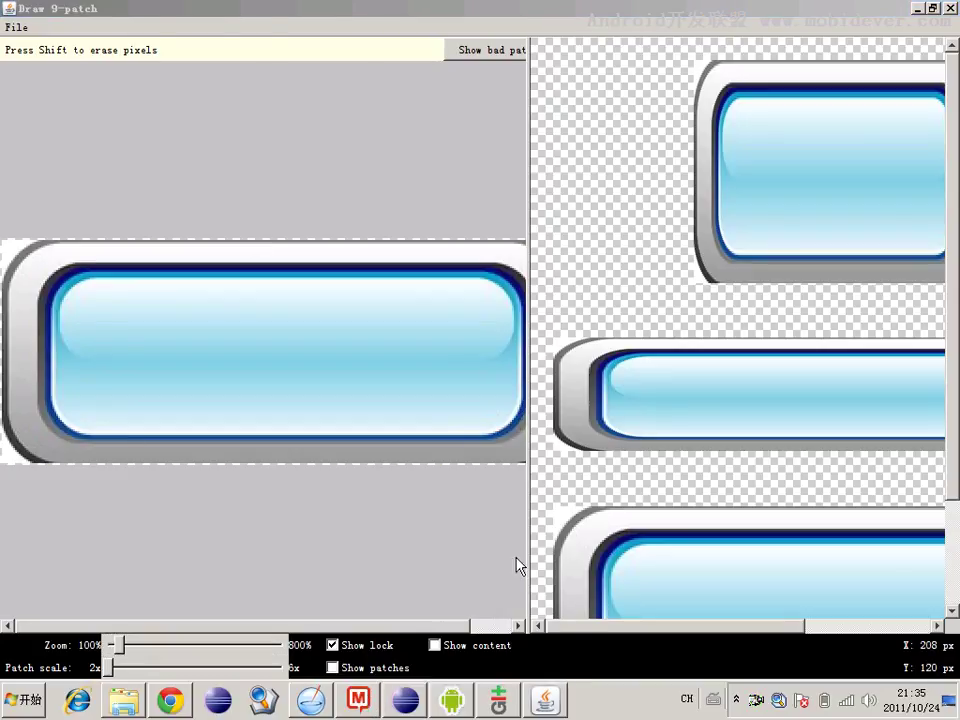
# Switch to MindManager to review the stretchable area and padding box diagrams in the 9-Patch topic notes, and return to Draw 9-patch.
pyautogui.hotkey('alt', 'Tab')
pyautogui.click(482, 339)
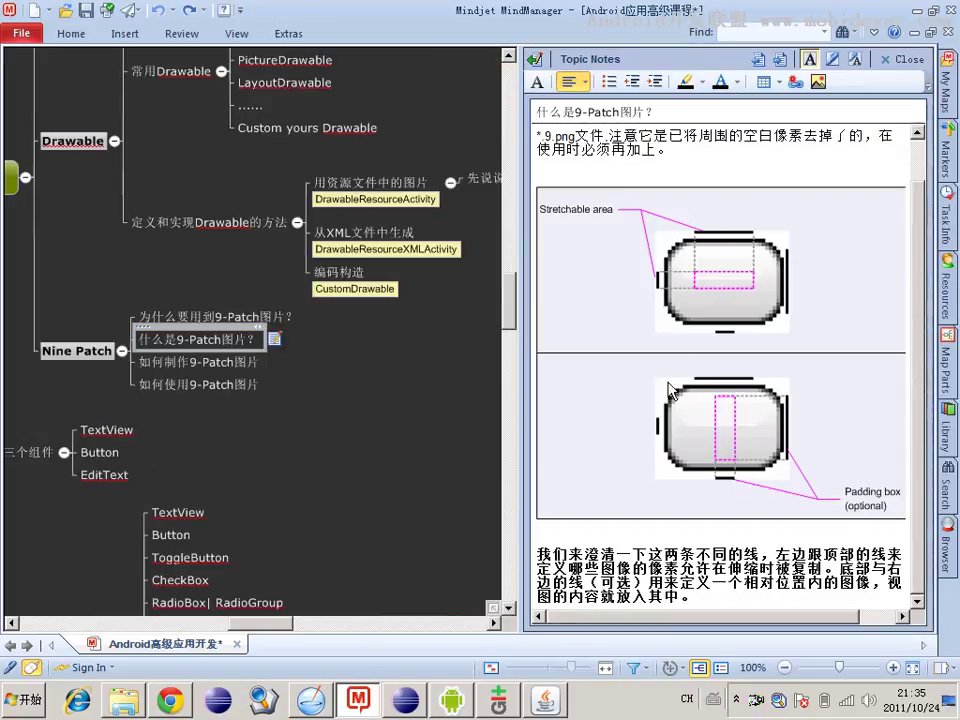
pyautogui.click(916, 10)
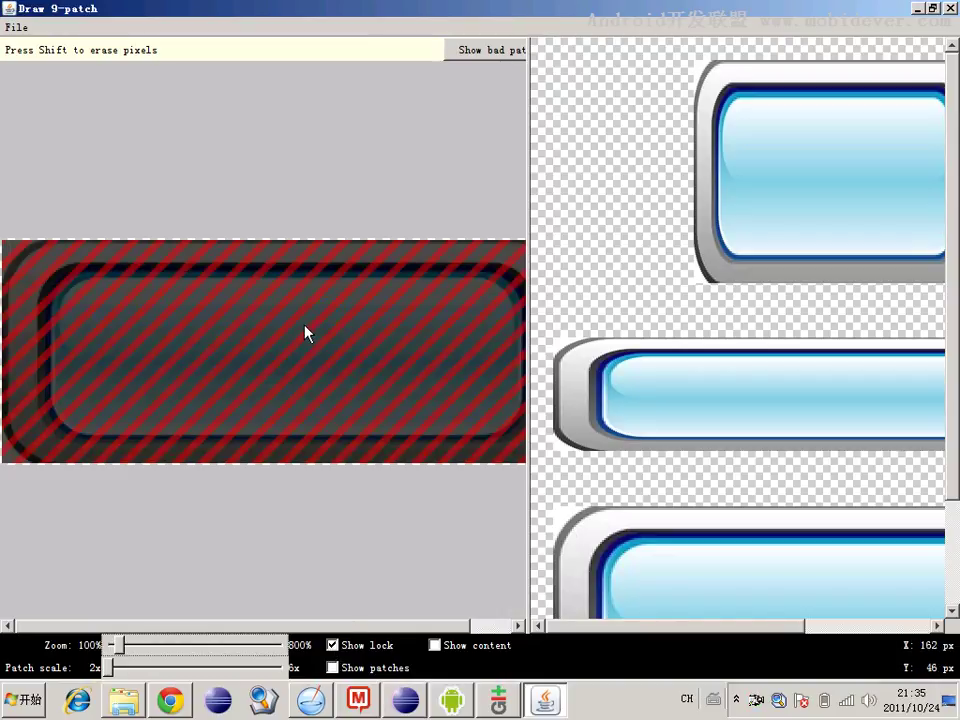
# Turn off Show lock, and preview the content area and the patches overlay, switching each off again.
pyautogui.click(333, 645)
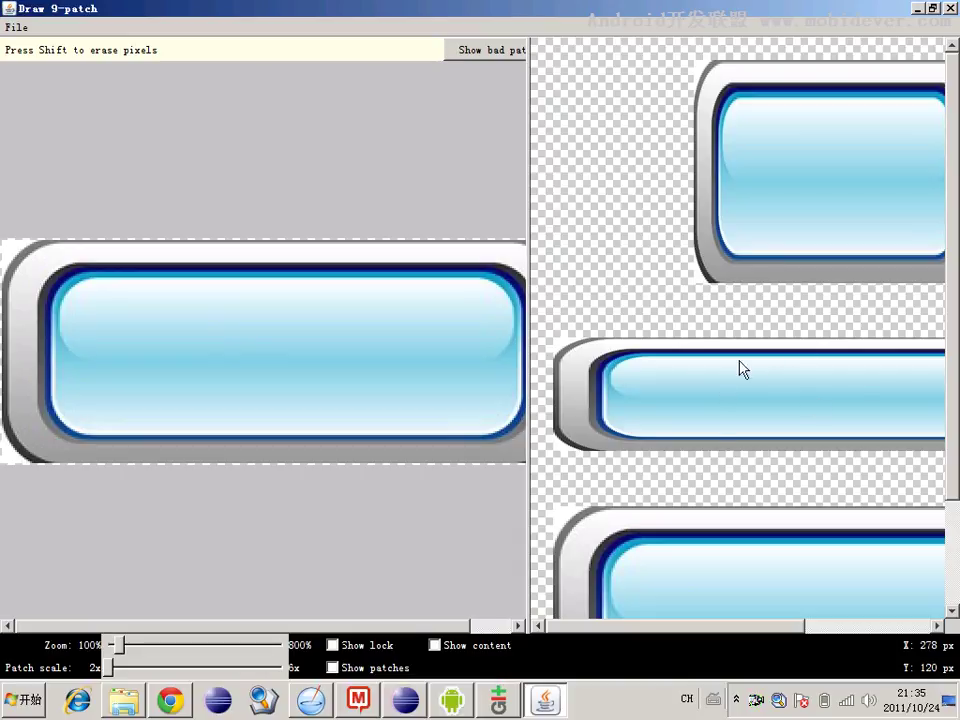
pyautogui.click(434, 645)
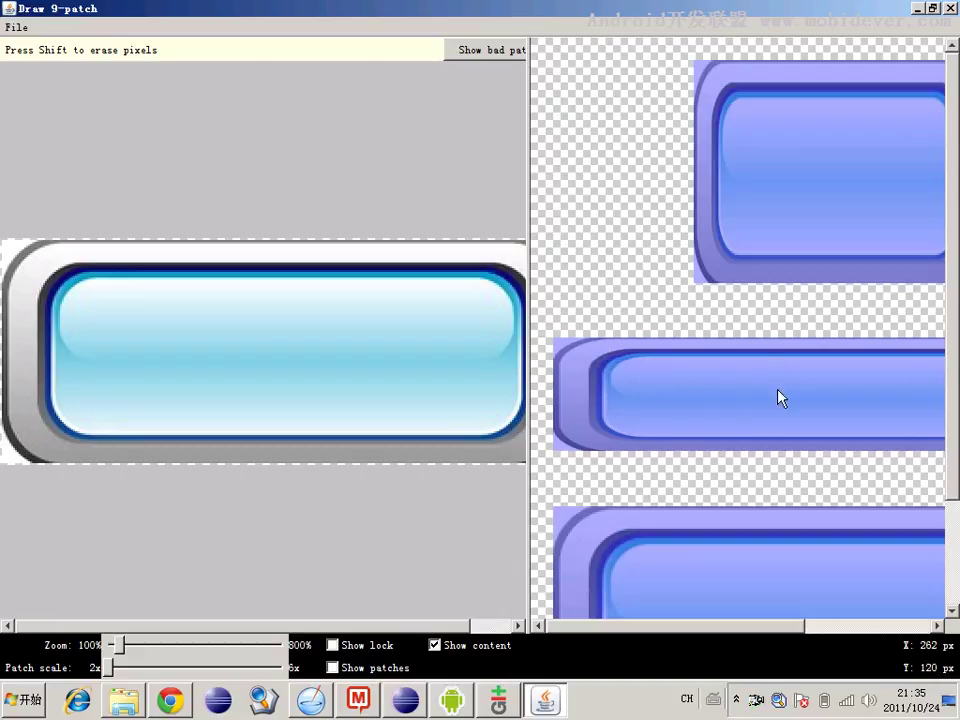
pyautogui.moveTo(532, 336); pyautogui.dragTo(474, 328)
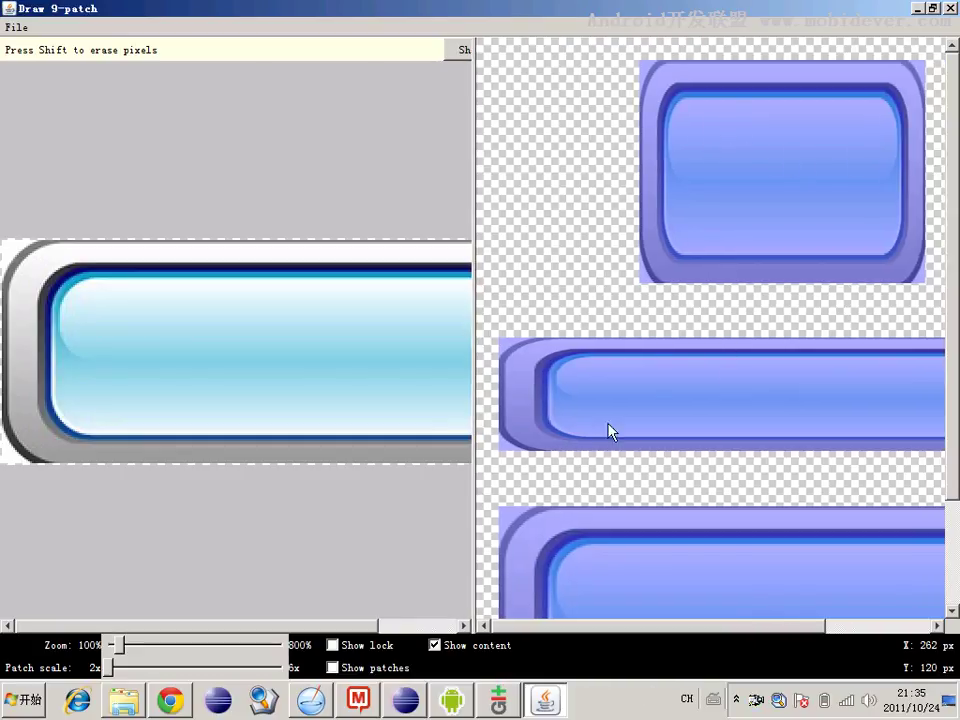
pyautogui.click(434, 645)
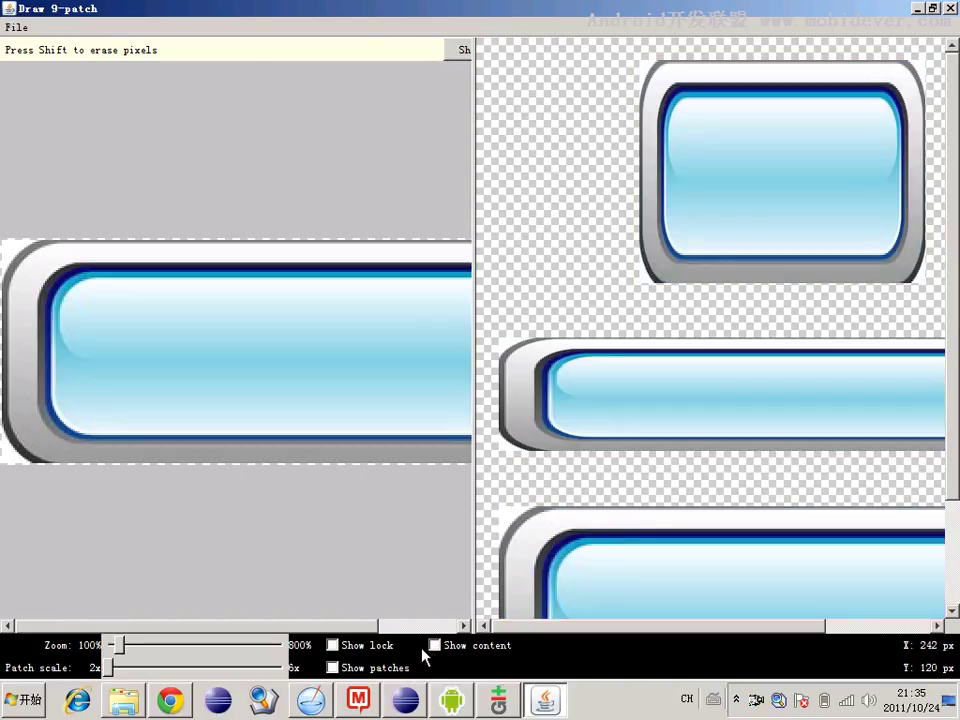
pyautogui.click(333, 668)
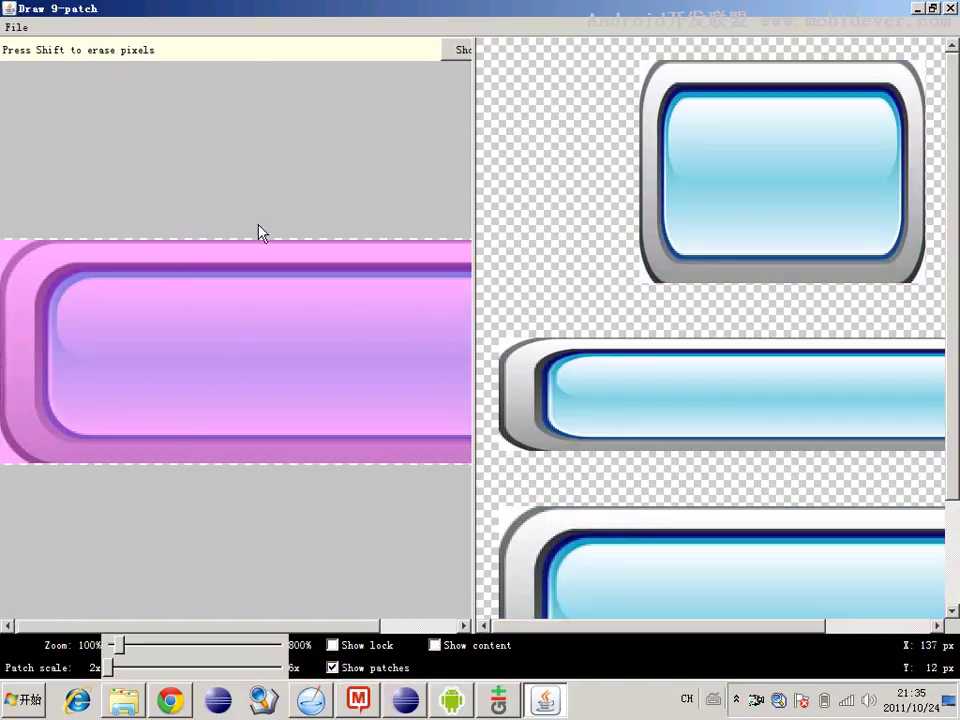
pyautogui.click(333, 668)
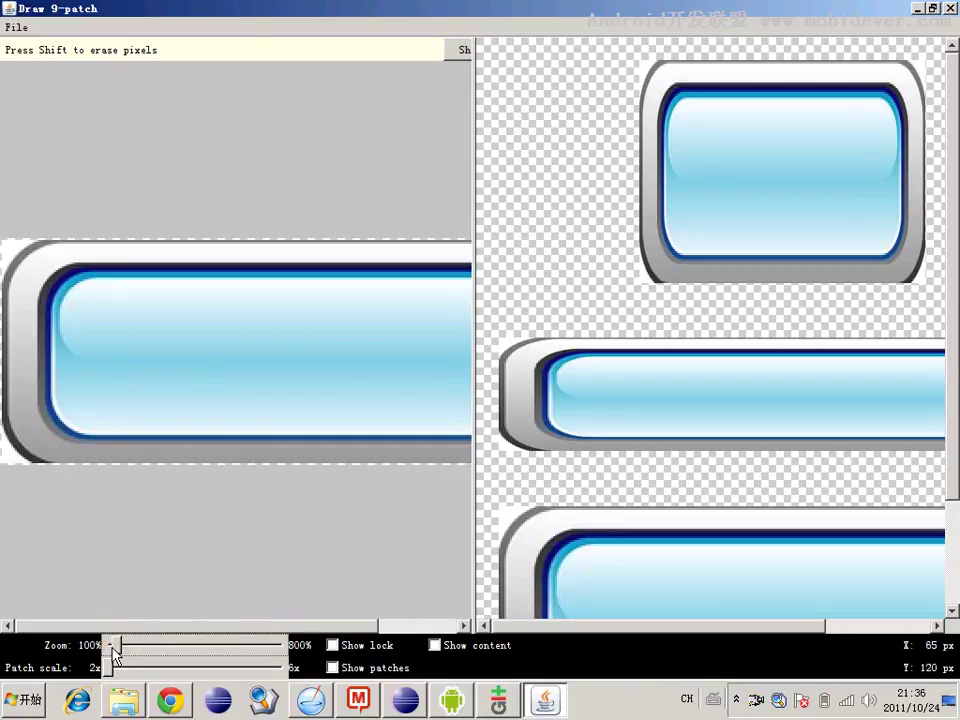
# Zoom the image out to 100%, and switch to MindManager to recheck the 9-Patch diagrams before returning to Draw 9-patch.
pyautogui.moveTo(113, 653); pyautogui.dragTo(108, 653)
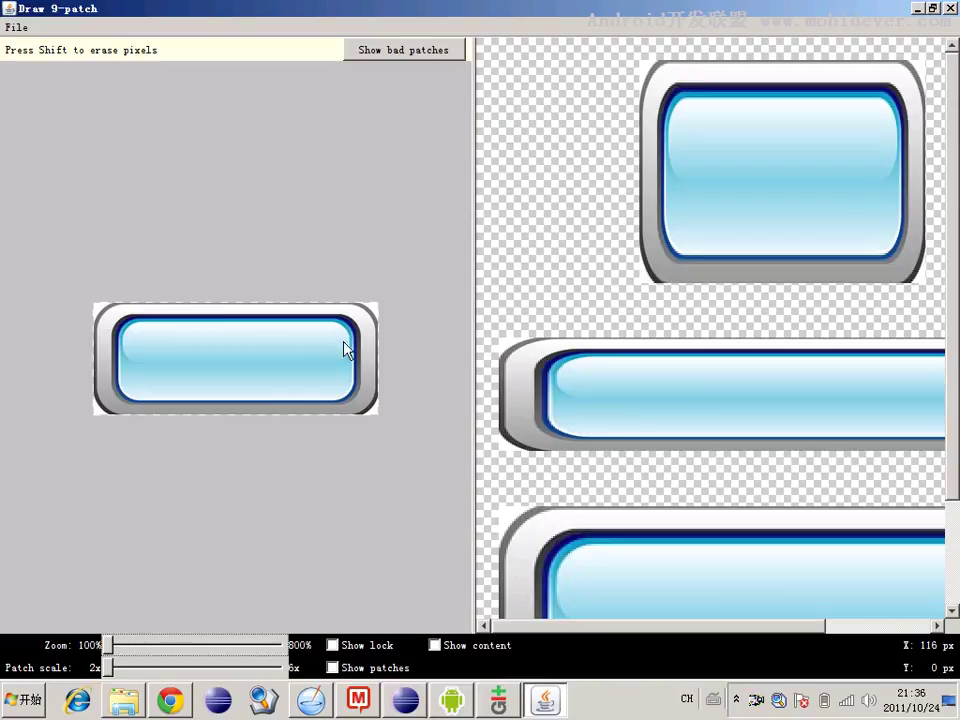
pyautogui.click(358, 699)
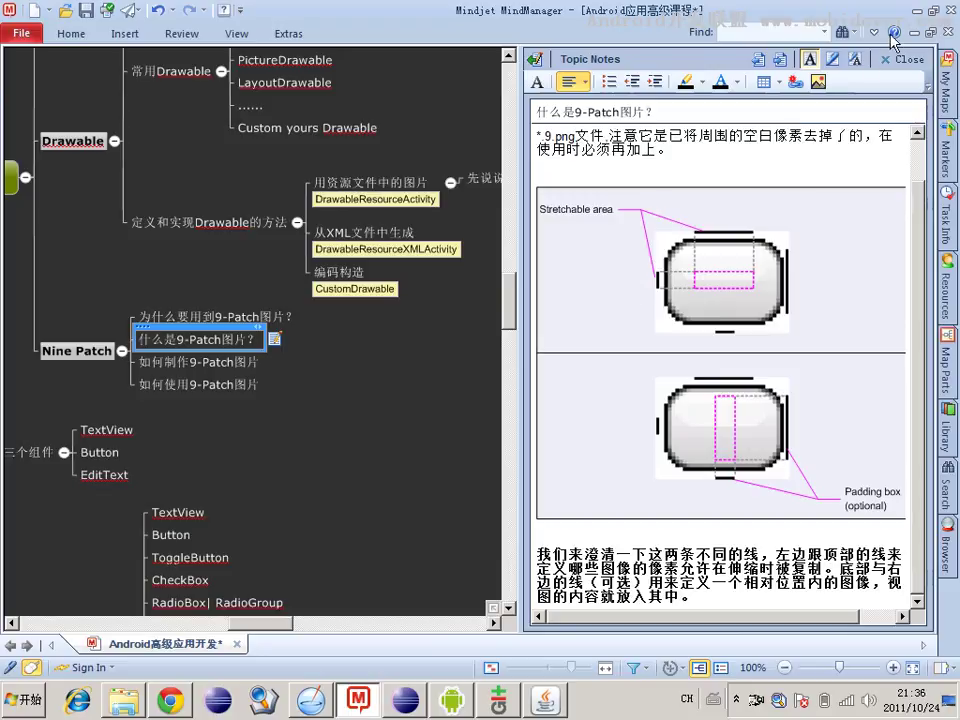
pyautogui.click(912, 10)
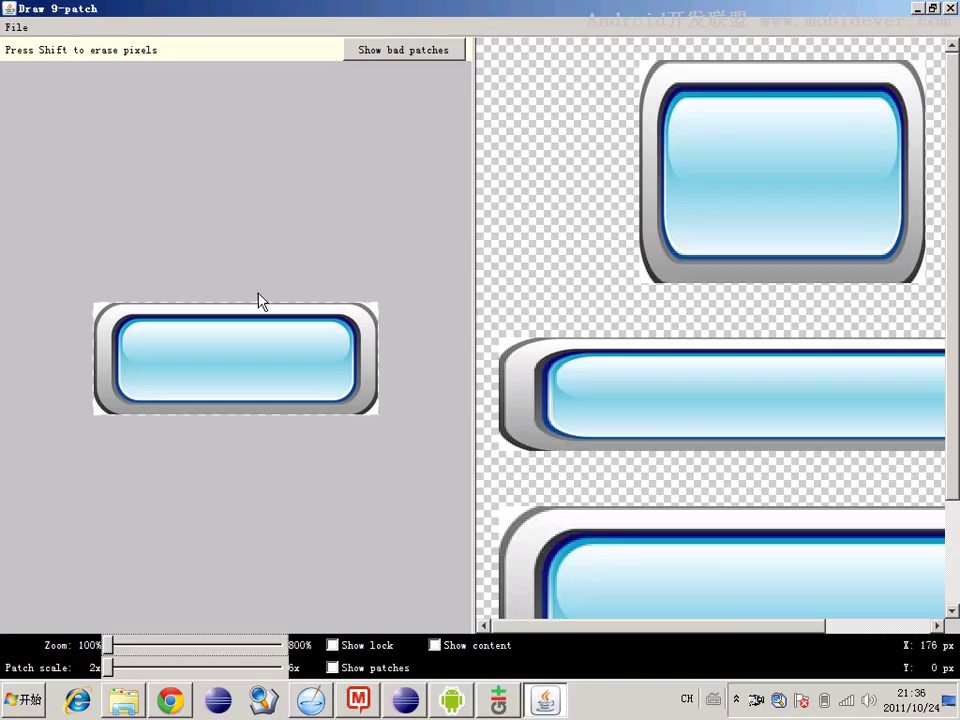
# Try drawing a run of stretch pixels along the image's top border at a higher zoom, and erase the whole run.
pyautogui.click(173, 306)
pyautogui.moveTo(173, 306); pyautogui.dragTo(184, 312)
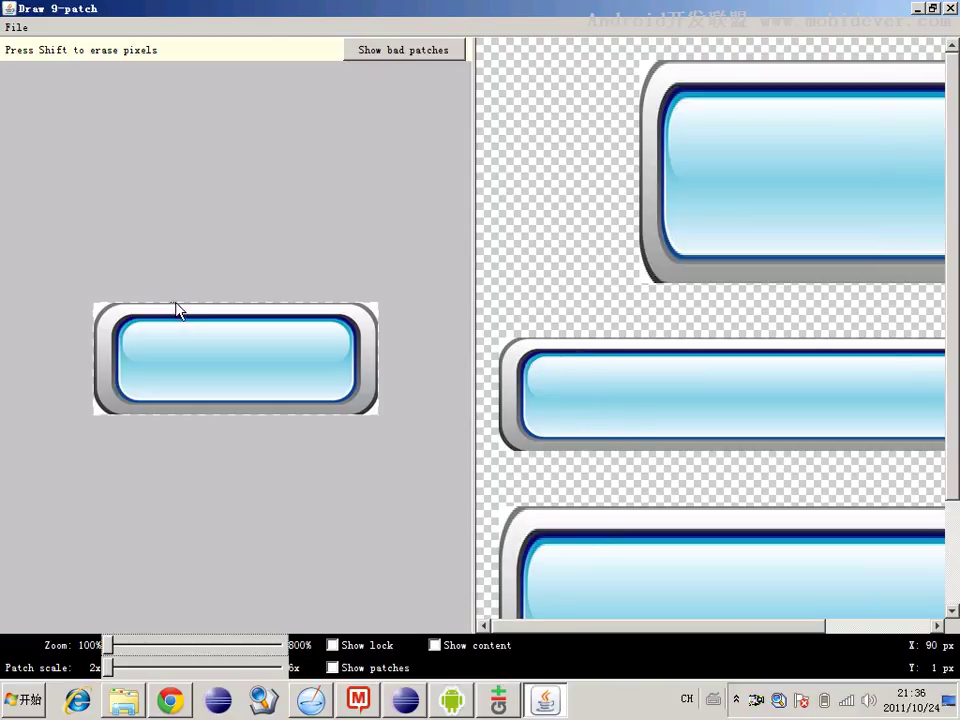
pyautogui.click(174, 305)
pyautogui.click(107, 642)
pyautogui.moveTo(107, 642); pyautogui.dragTo(116, 643)
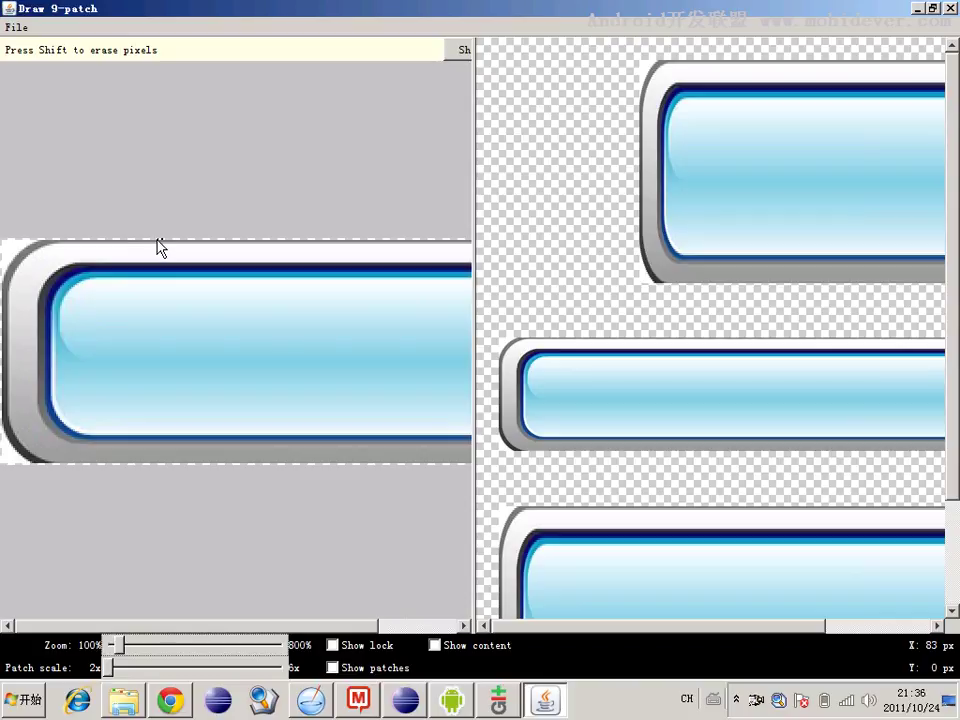
pyautogui.moveTo(158, 241); pyautogui.dragTo(246, 242)
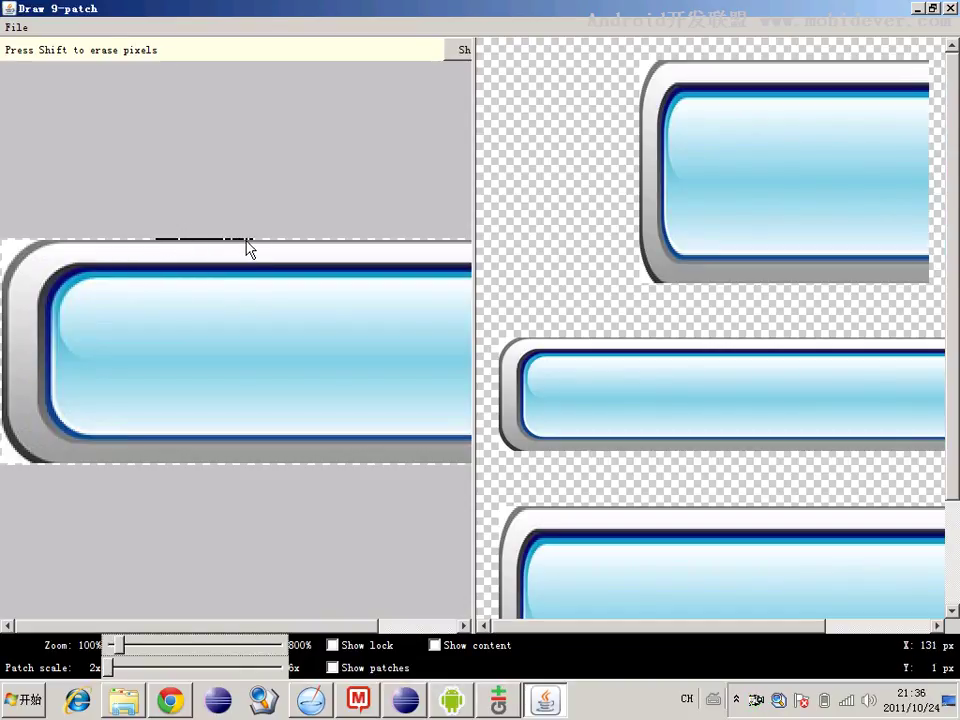
pyautogui.keyDown('shift'); pyautogui.click(237, 241); pyautogui.keyUp('shift')
pyautogui.moveTo(237, 242)
pyautogui.mouseDown()
pyautogui.moveTo(253, 240)
pyautogui.moveTo(158, 240)
pyautogui.moveTo(176, 241)
pyautogui.mouseUp()
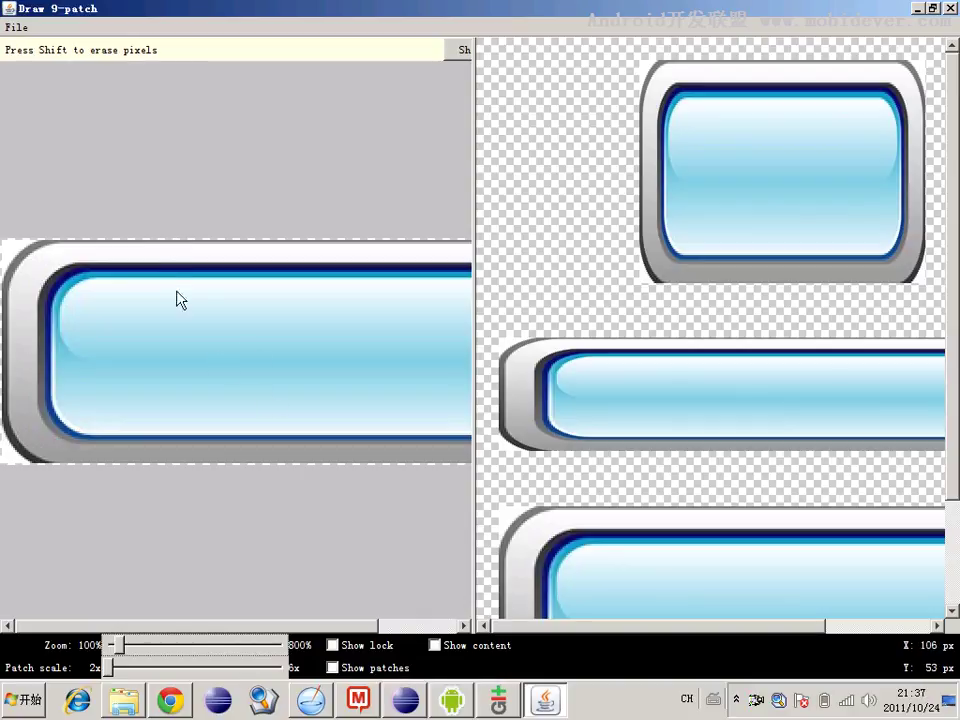
# Mark two single stretch pixels on the top border, about a quarter and three quarters across, and turn on Show patches.
pyautogui.click(149, 239)
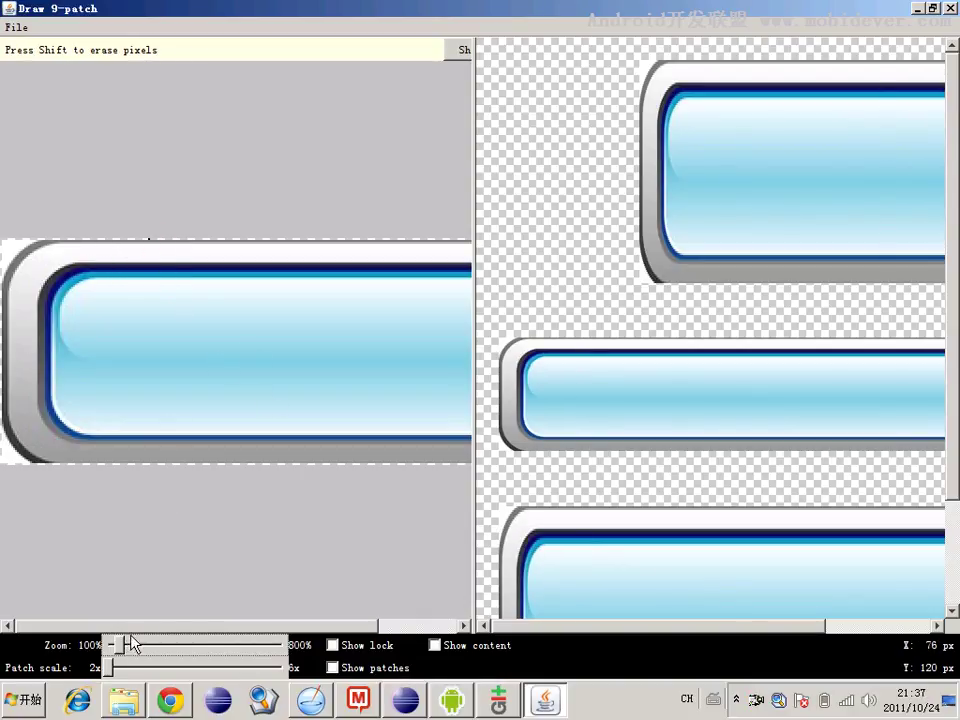
pyautogui.moveTo(231, 626); pyautogui.dragTo(326, 634)
pyautogui.click(318, 239)
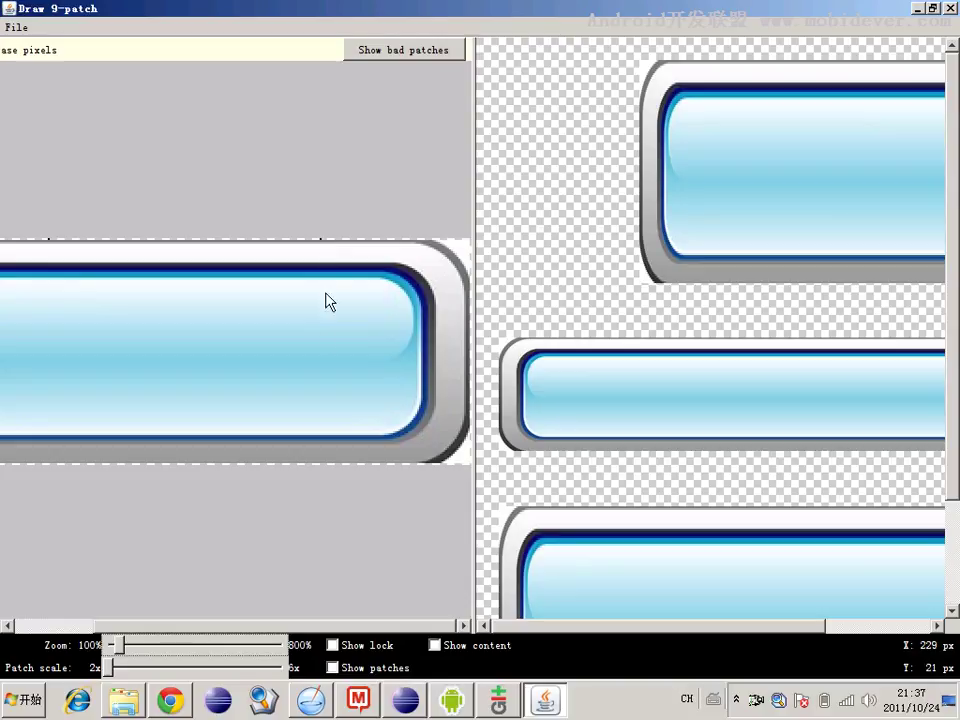
pyautogui.click(335, 668)
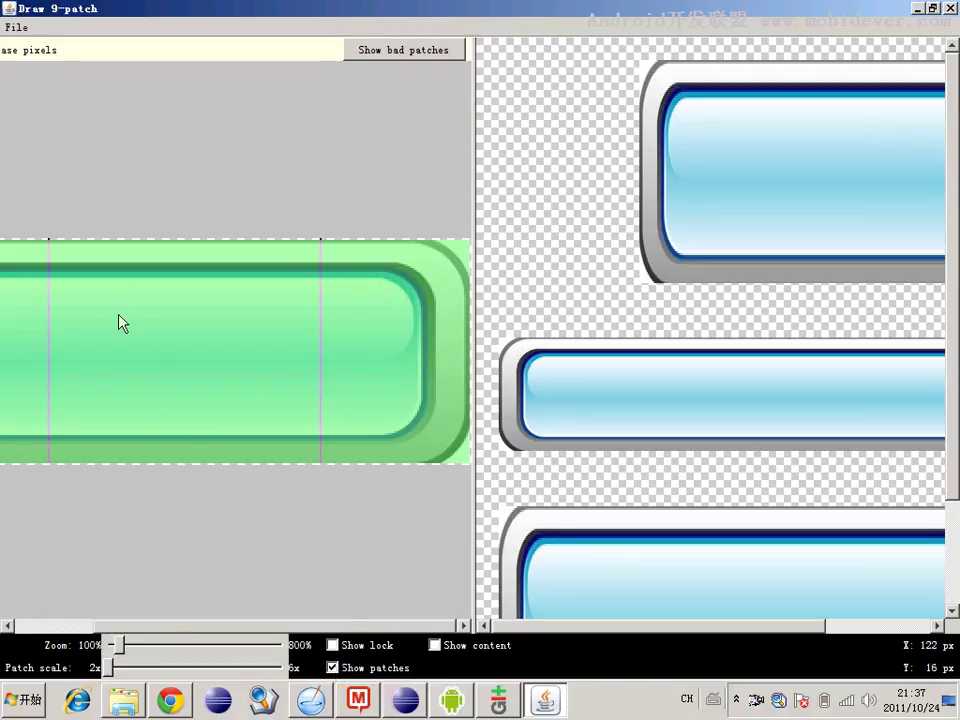
# Mark two single stretch pixels on the left border, one about a quarter down and one just below the middle.
pyautogui.moveTo(270, 628); pyautogui.dragTo(165, 628)
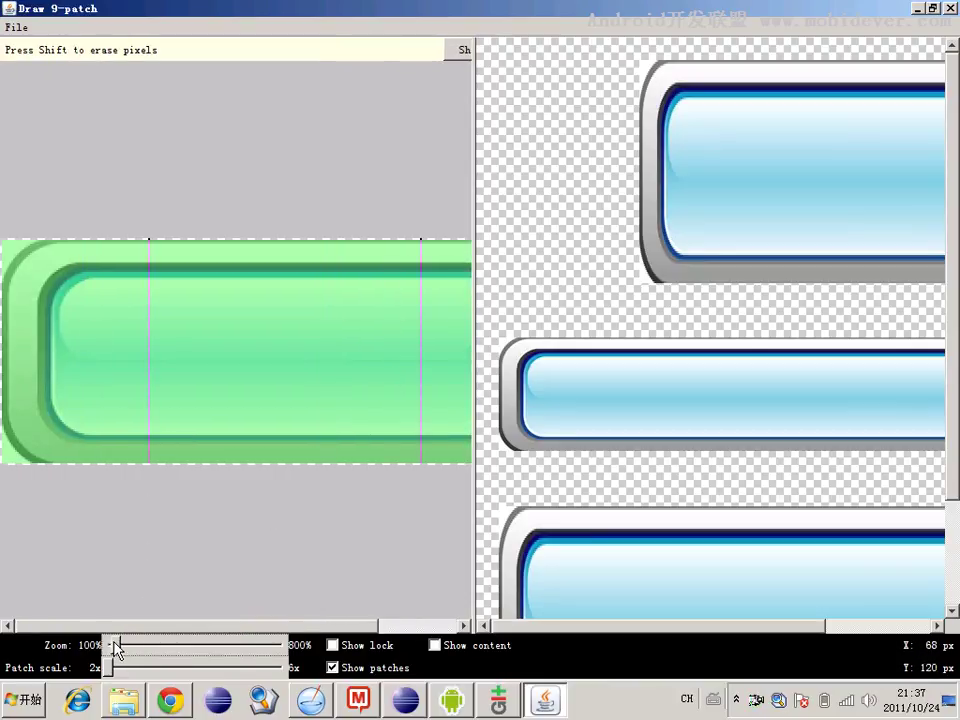
pyautogui.moveTo(115, 648); pyautogui.dragTo(108, 648)
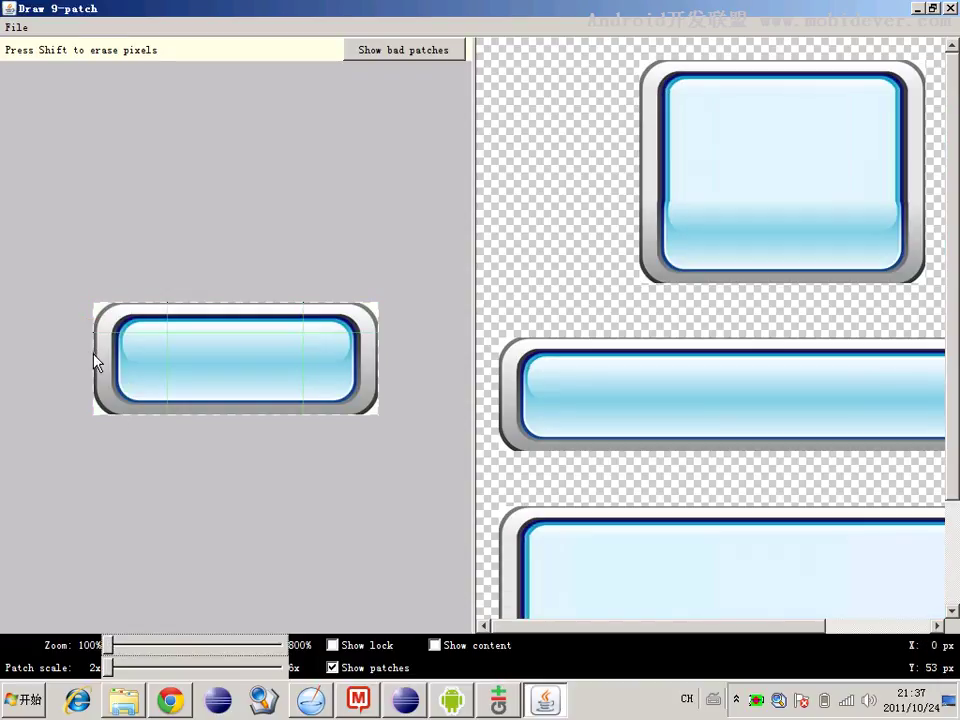
pyautogui.moveTo(93, 370); pyautogui.dragTo(96, 392)
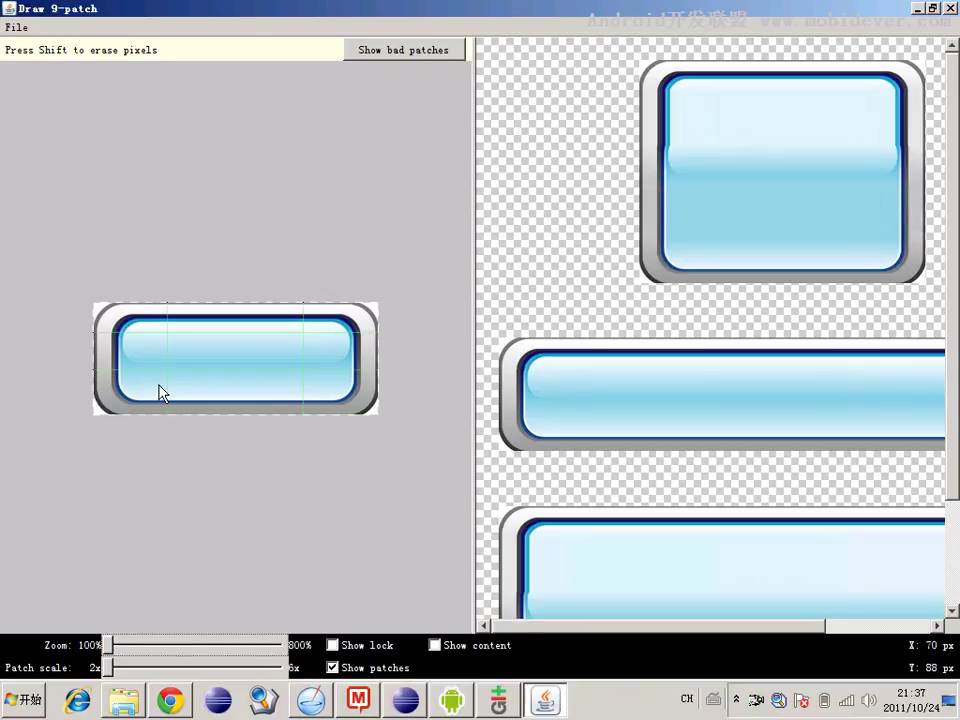
# Erase the lower stretch pixel on the left border and mark a new one further down, about 70% of the image height.
pyautogui.press('shift')
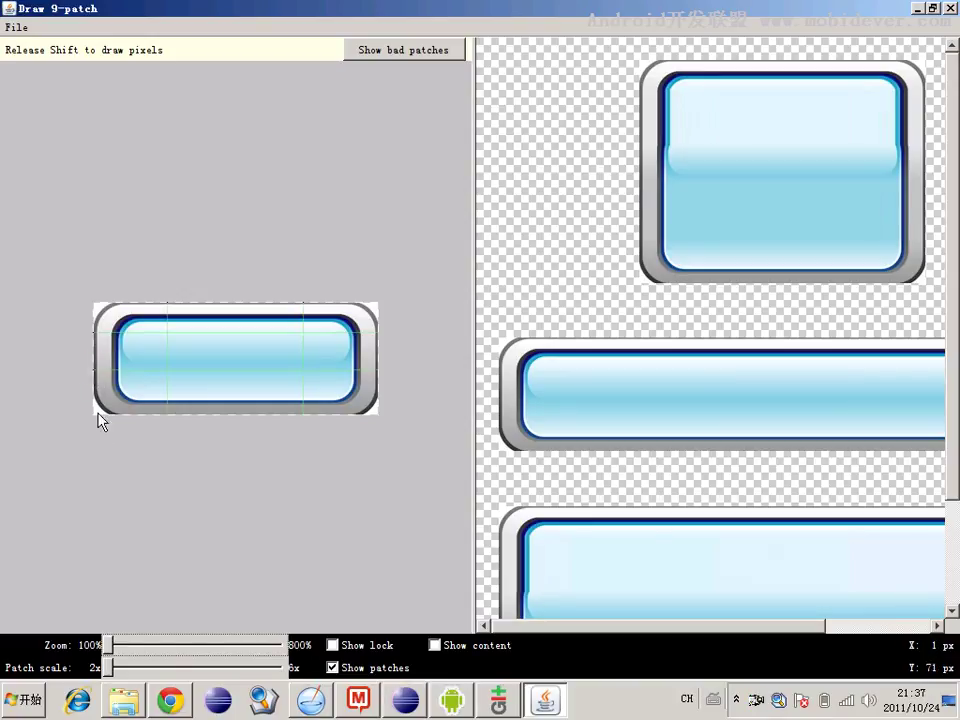
pyautogui.click(111, 641)
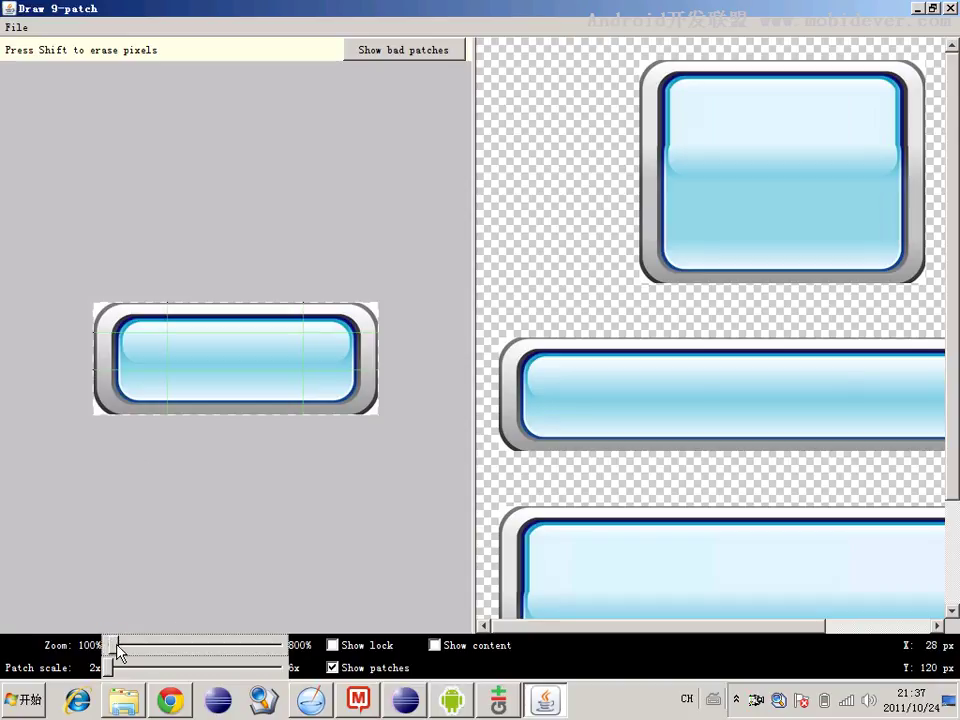
pyautogui.moveTo(116, 647); pyautogui.dragTo(123, 647)
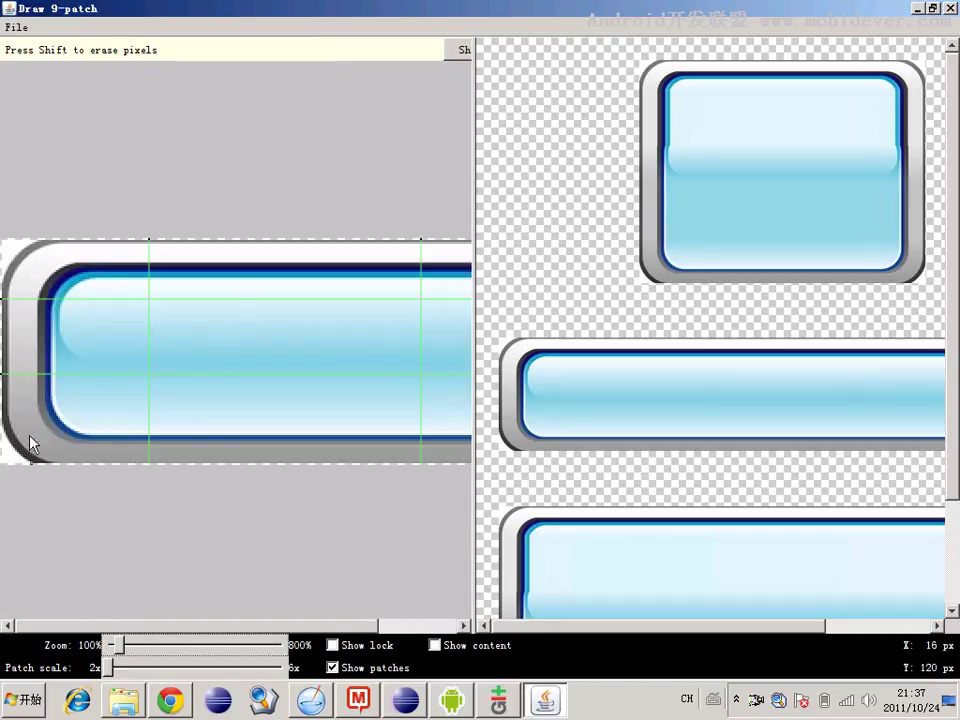
pyautogui.keyDown('shift'); pyautogui.click(4, 376); pyautogui.keyUp('shift')
pyautogui.moveTo(4, 376); pyautogui.dragTo(4, 398)
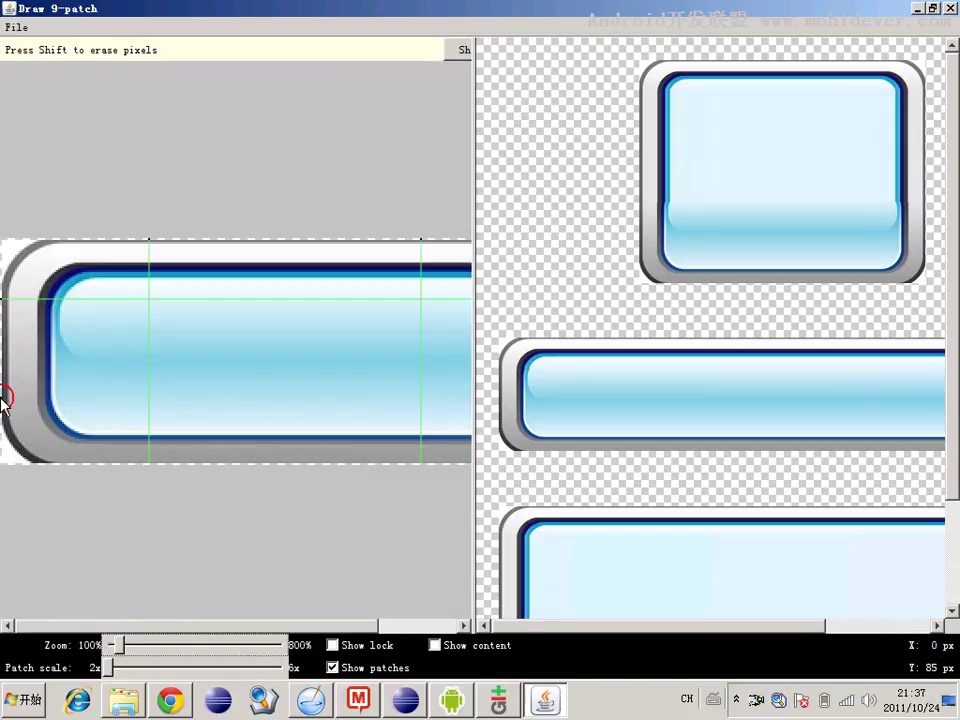
pyautogui.click(4, 398)
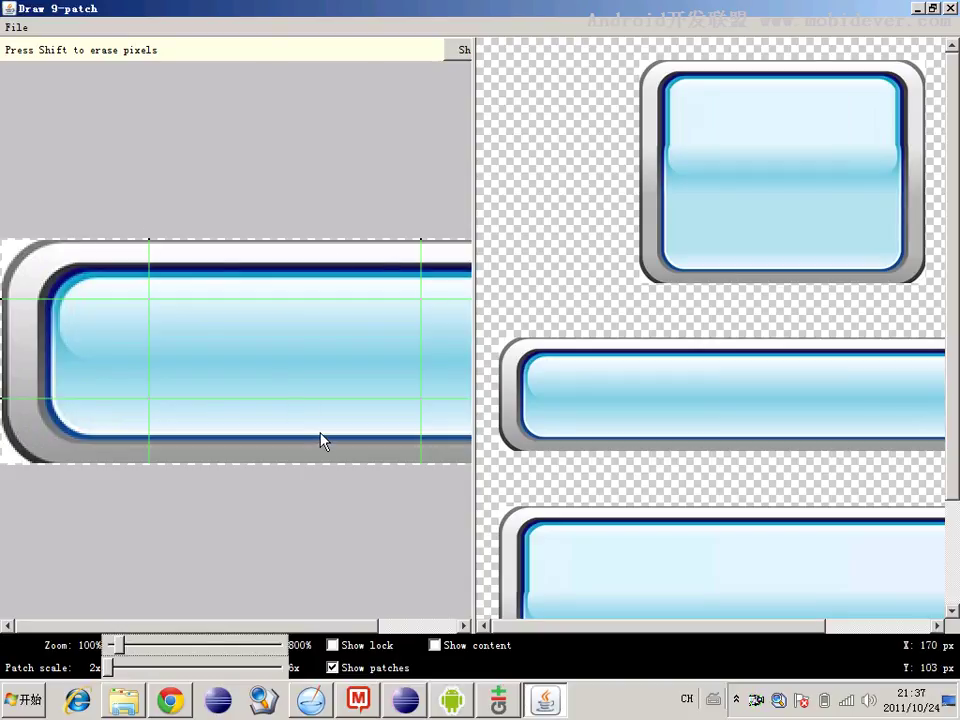
# Inspect the patch guides across the image, and preview the content area briefly before switching Show content off.
pyautogui.moveTo(221, 627)
pyautogui.mouseDown()
pyautogui.moveTo(255, 620)
pyautogui.moveTo(217, 614)
pyautogui.mouseUp()
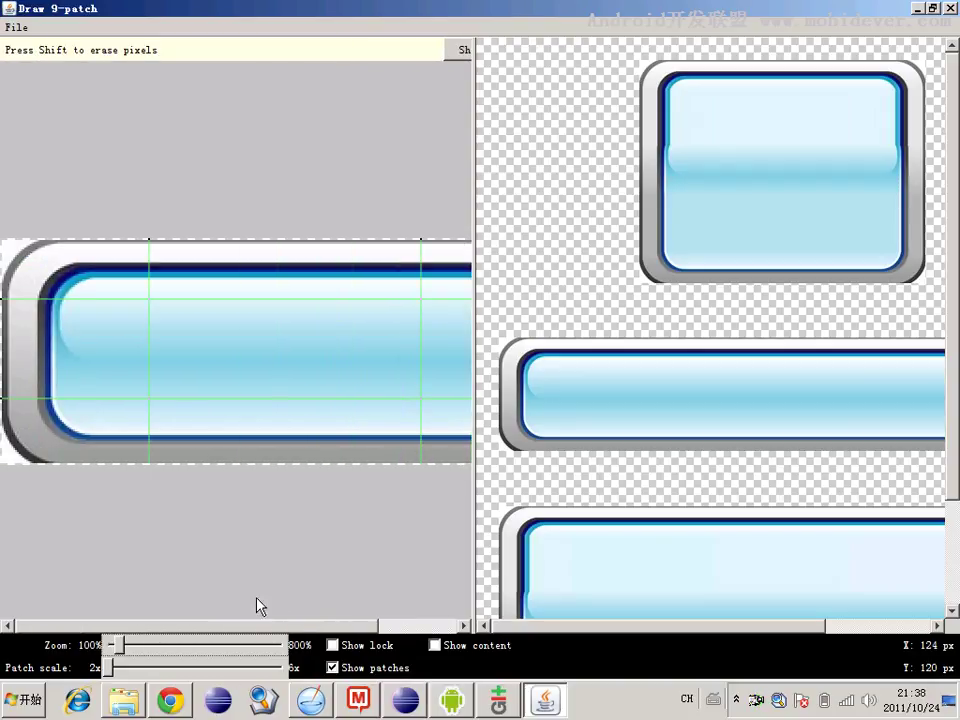
pyautogui.moveTo(220, 627); pyautogui.dragTo(242, 629)
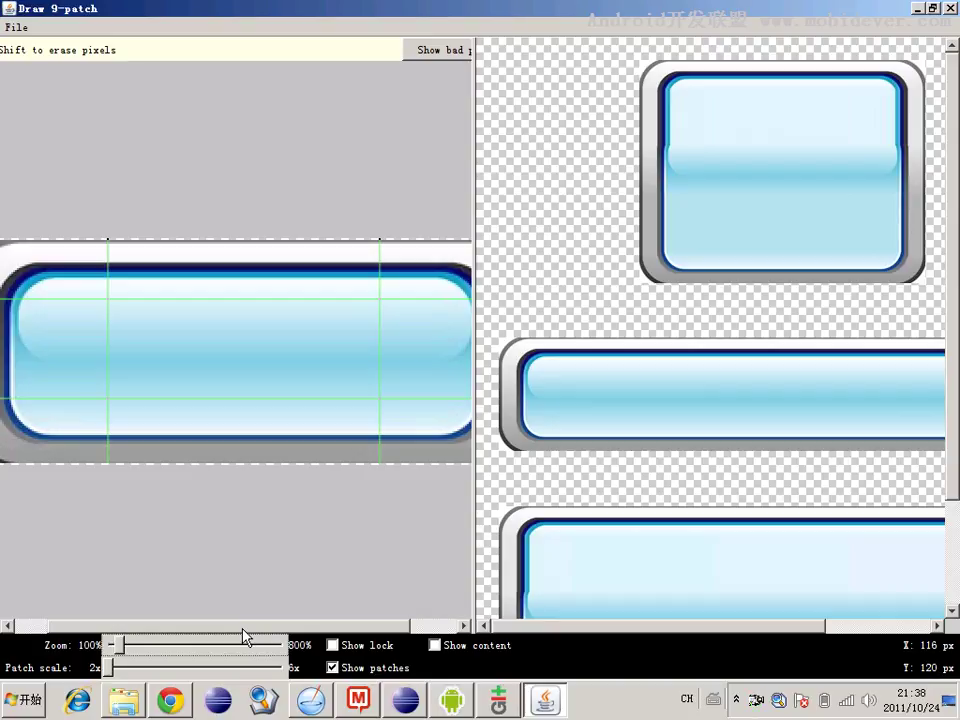
pyautogui.moveTo(243, 629); pyautogui.dragTo(176, 626)
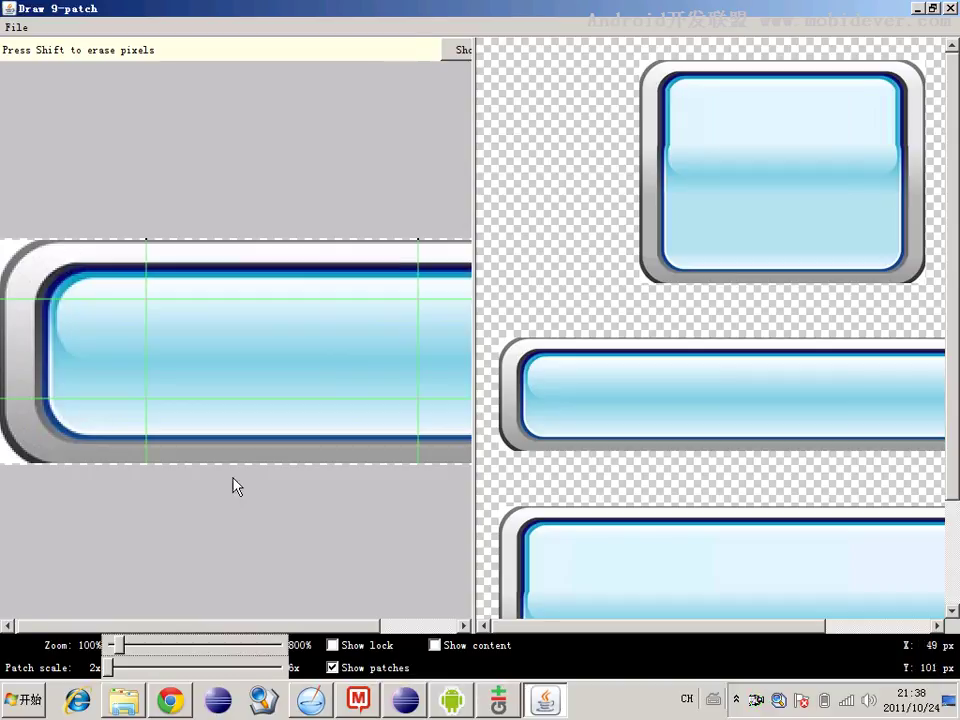
pyautogui.click(434, 645)
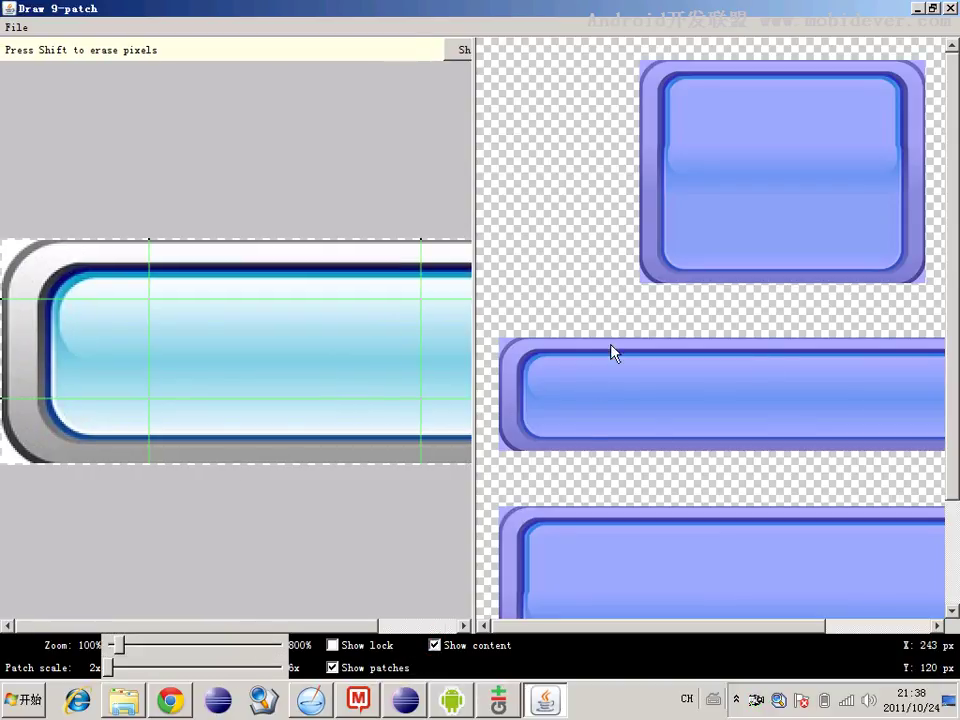
pyautogui.click(434, 645)
# Draw a continuous padding line down the middle part of the right border and turn on Show content.
pyautogui.moveTo(333, 628); pyautogui.dragTo(393, 632)
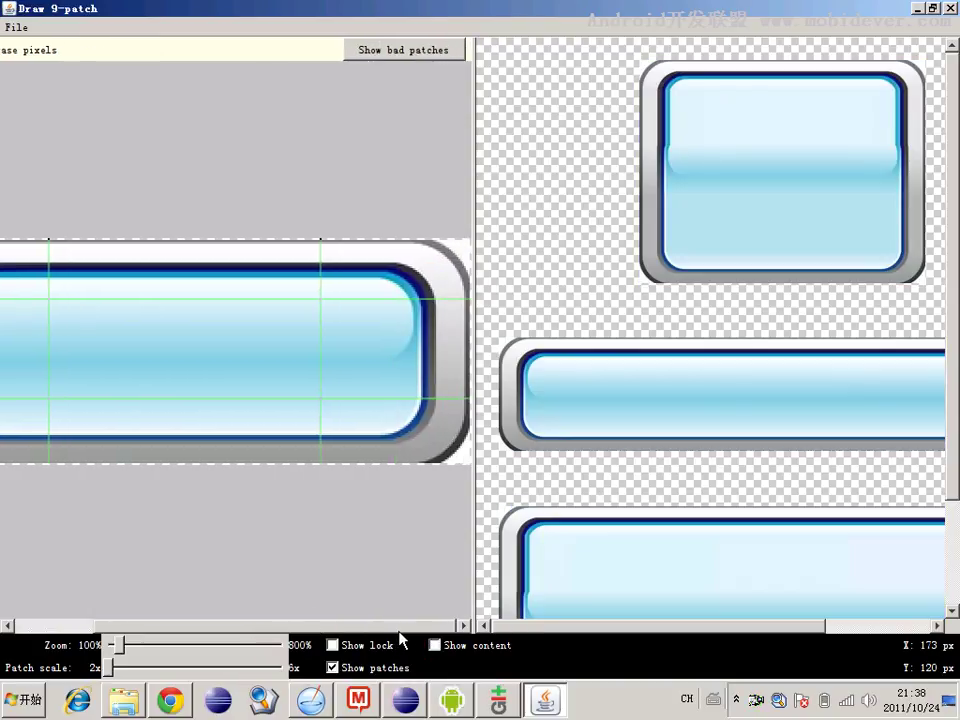
pyautogui.click(467, 308)
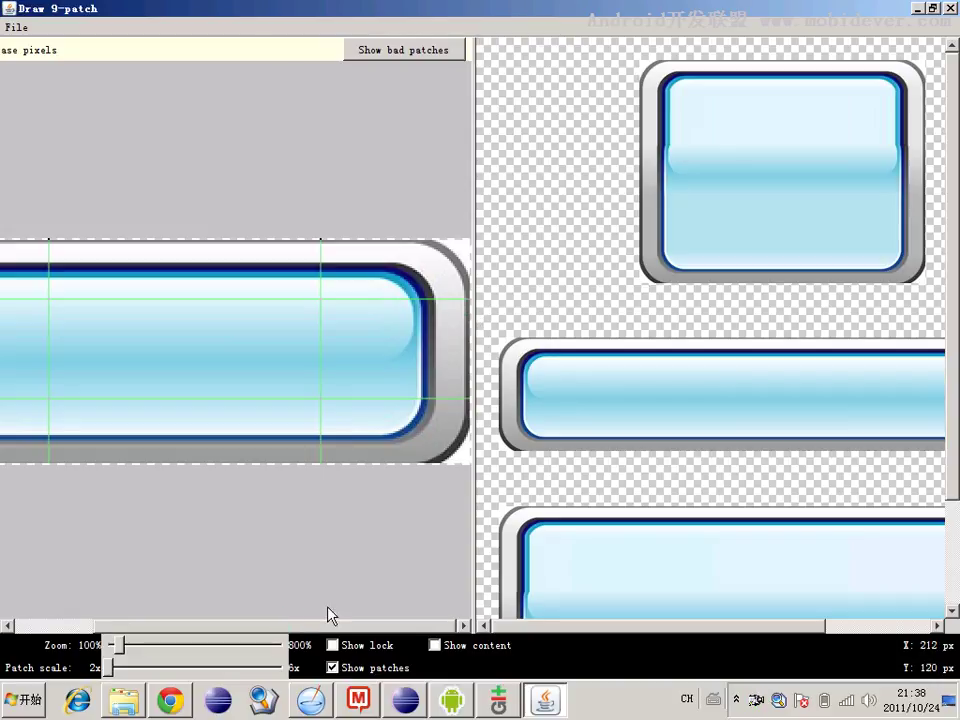
pyautogui.click(469, 306)
pyautogui.click(470, 308)
pyautogui.moveTo(470, 311); pyautogui.dragTo(471, 384)
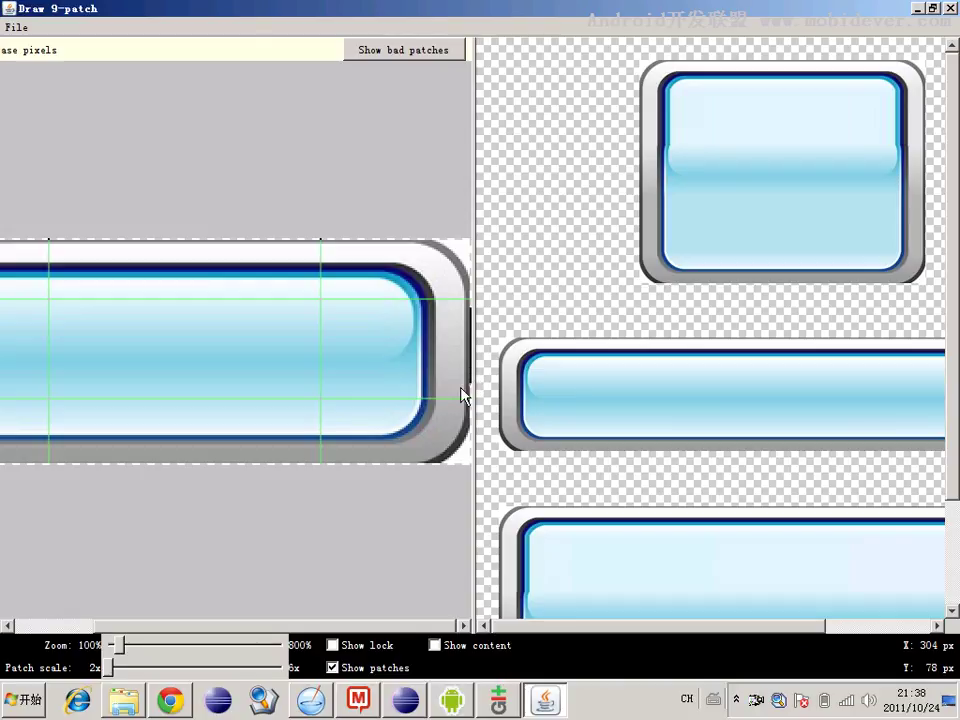
pyautogui.click(327, 626)
pyautogui.moveTo(327, 628); pyautogui.dragTo(370, 645)
pyautogui.click(434, 646)
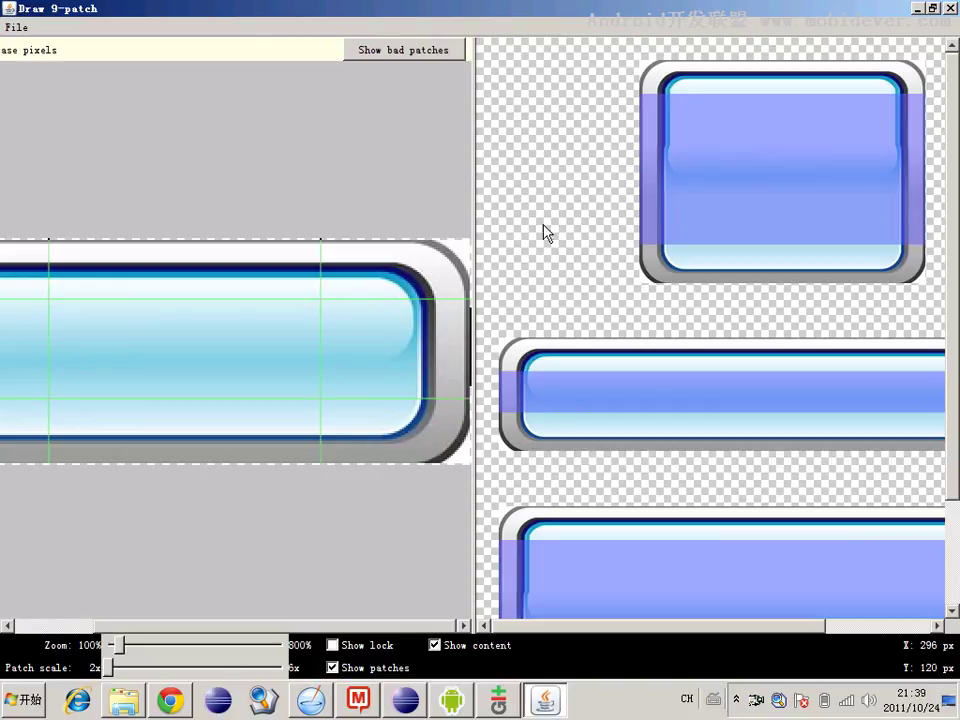
# Draw a padding line along the bottom border, starting just inside the first vertical patch guide and running past the image's middle.
pyautogui.moveTo(341, 629); pyautogui.dragTo(246, 589)
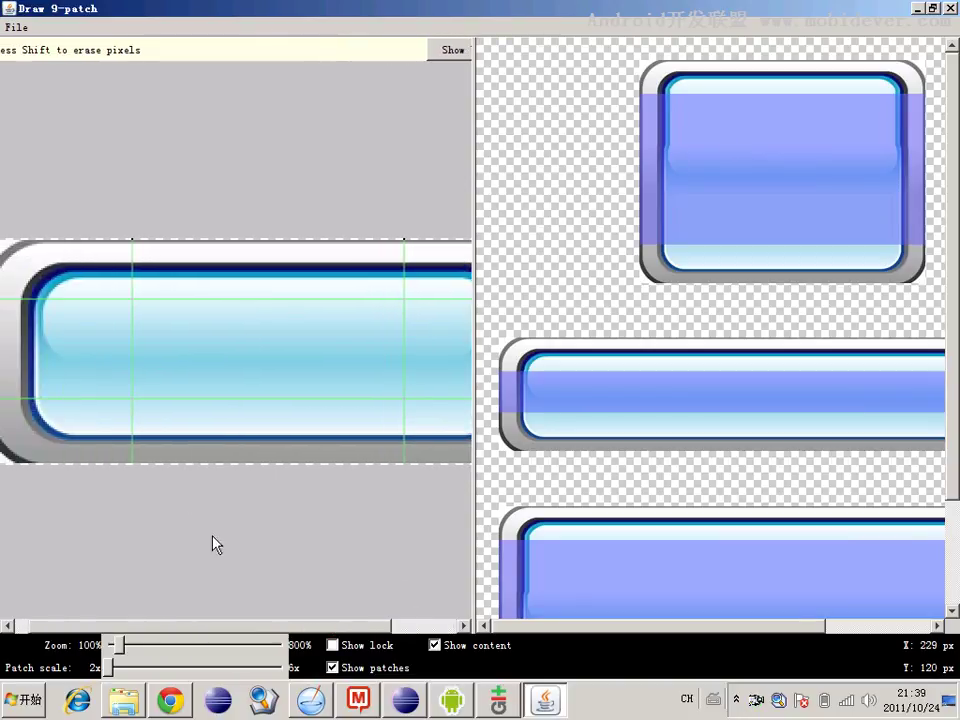
pyautogui.click(145, 466)
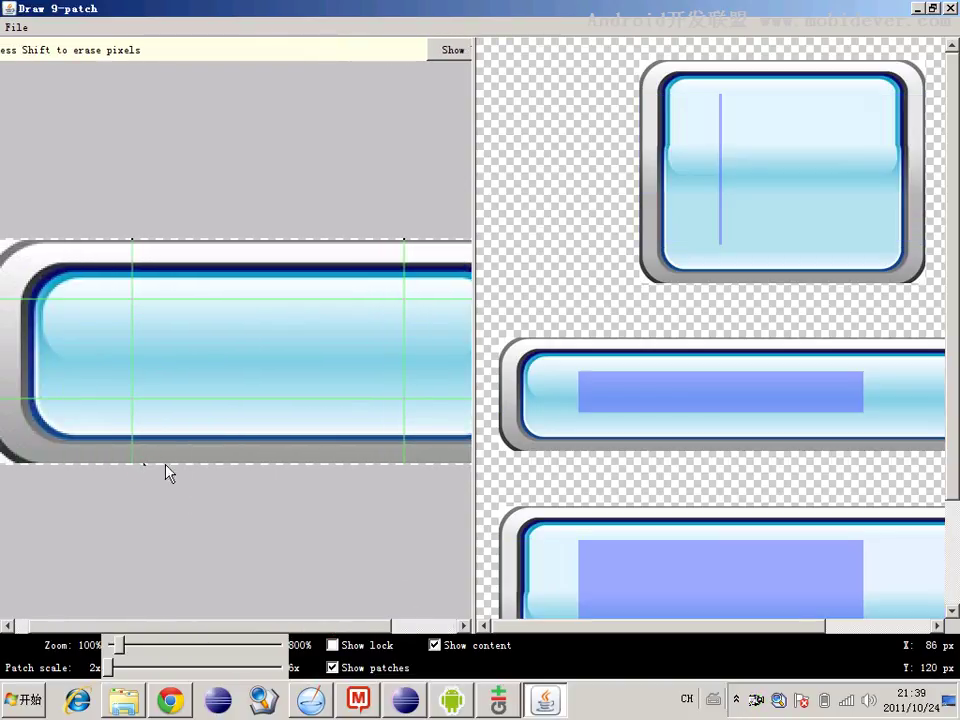
pyautogui.moveTo(146, 466); pyautogui.dragTo(160, 466)
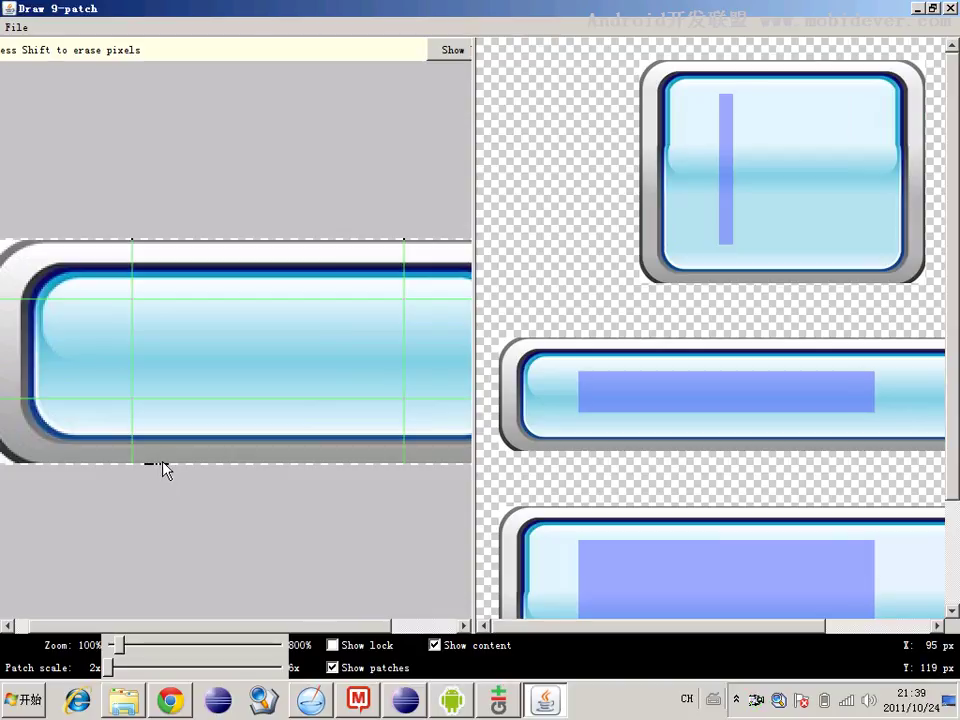
pyautogui.moveTo(159, 466); pyautogui.dragTo(267, 464)
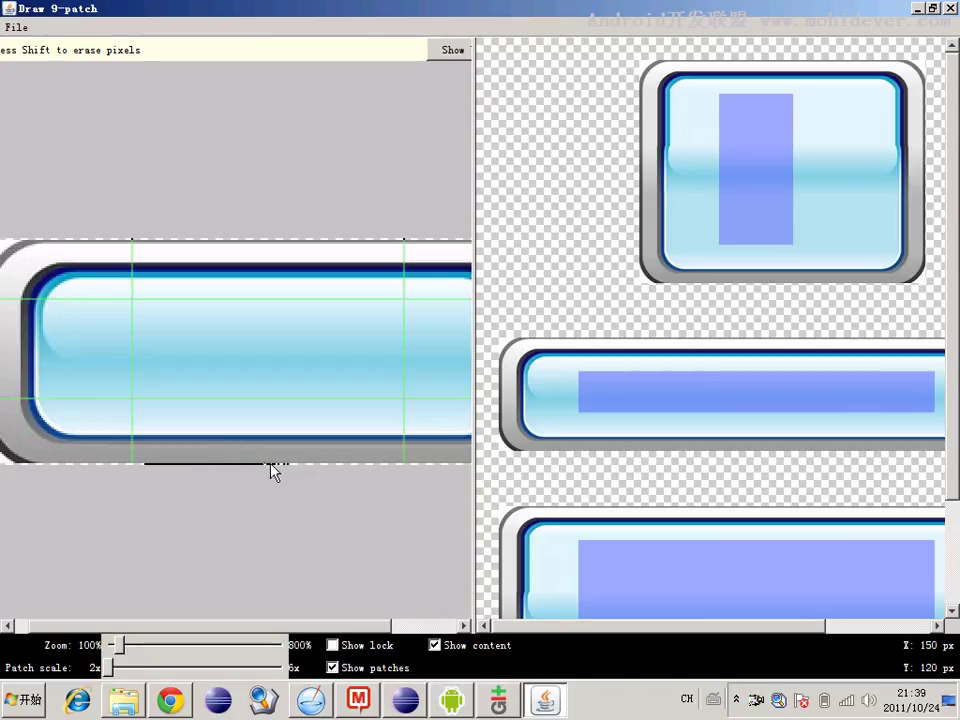
pyautogui.moveTo(287, 472)
pyautogui.mouseDown()
pyautogui.moveTo(302, 468)
pyautogui.moveTo(300, 503)
pyautogui.mouseUp()
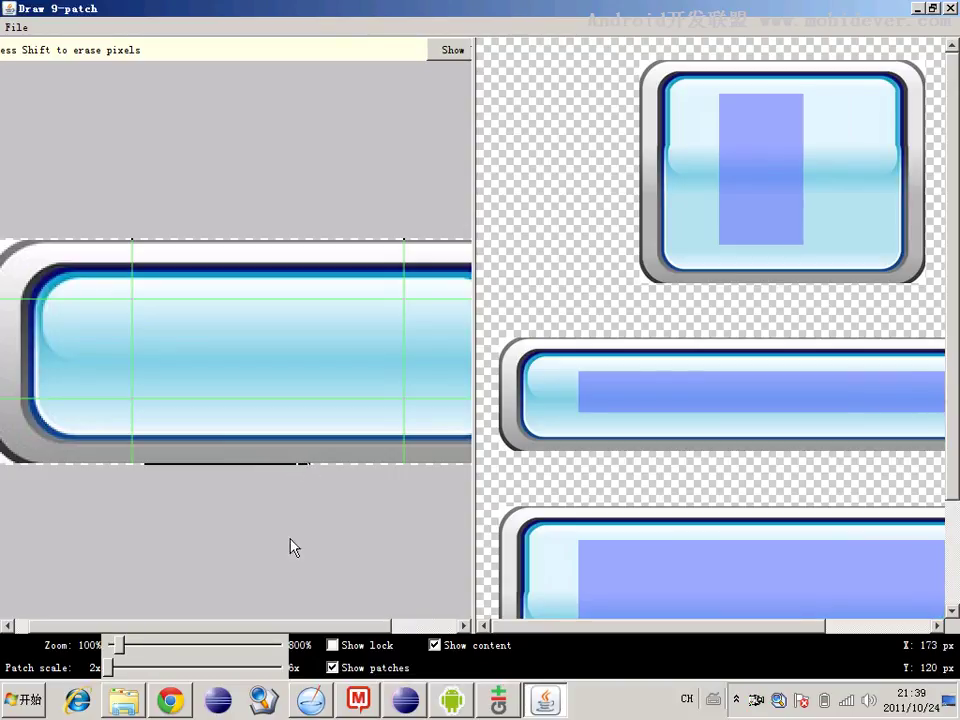
# Zoom in further, fill the gaps in the bottom padding line and extend it to just before the second vertical patch guide.
pyautogui.moveTo(118, 645); pyautogui.dragTo(131, 645)
pyautogui.moveTo(189, 626); pyautogui.dragTo(310, 630)
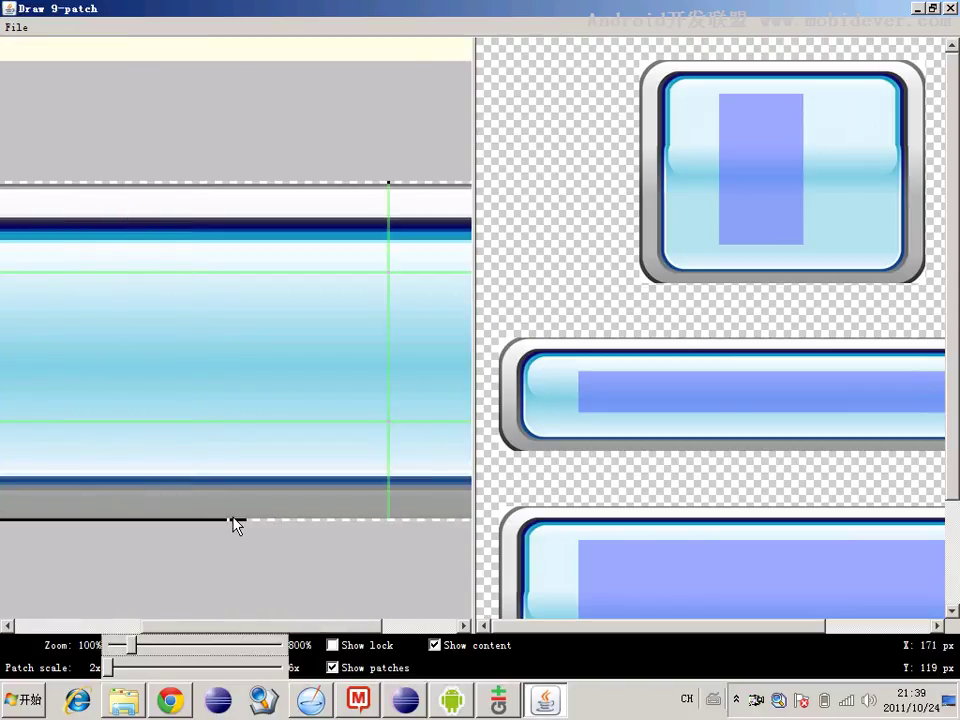
pyautogui.moveTo(241, 519); pyautogui.dragTo(278, 520)
pyautogui.moveTo(284, 520); pyautogui.dragTo(349, 520)
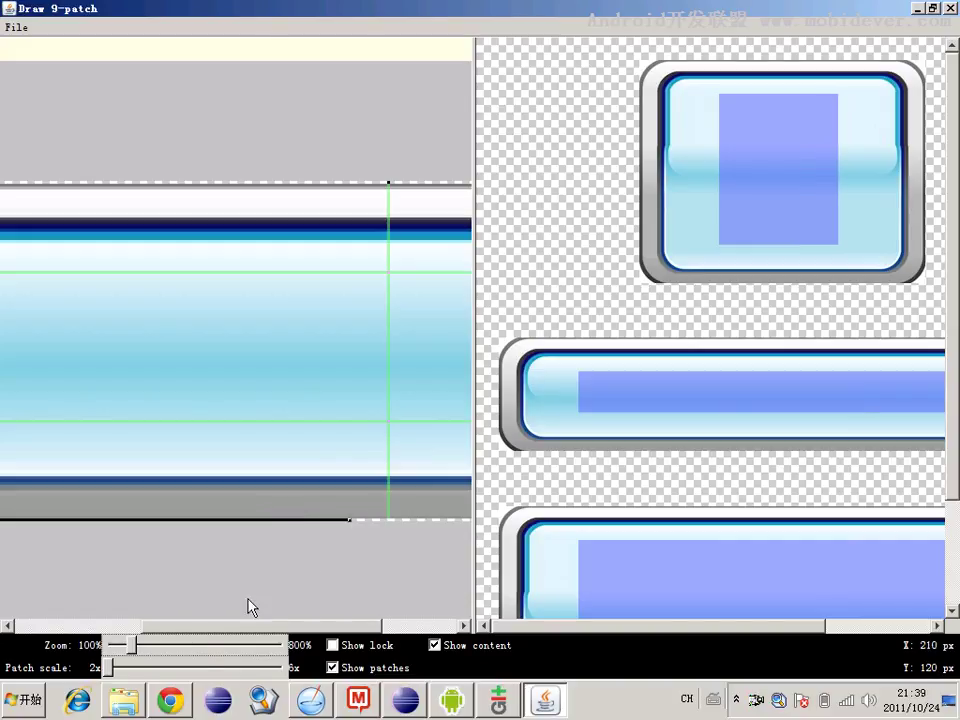
# Return the image zoom to 100% and examine the content area in the stretched previews.
pyautogui.moveTo(133, 643); pyautogui.dragTo(107, 652)
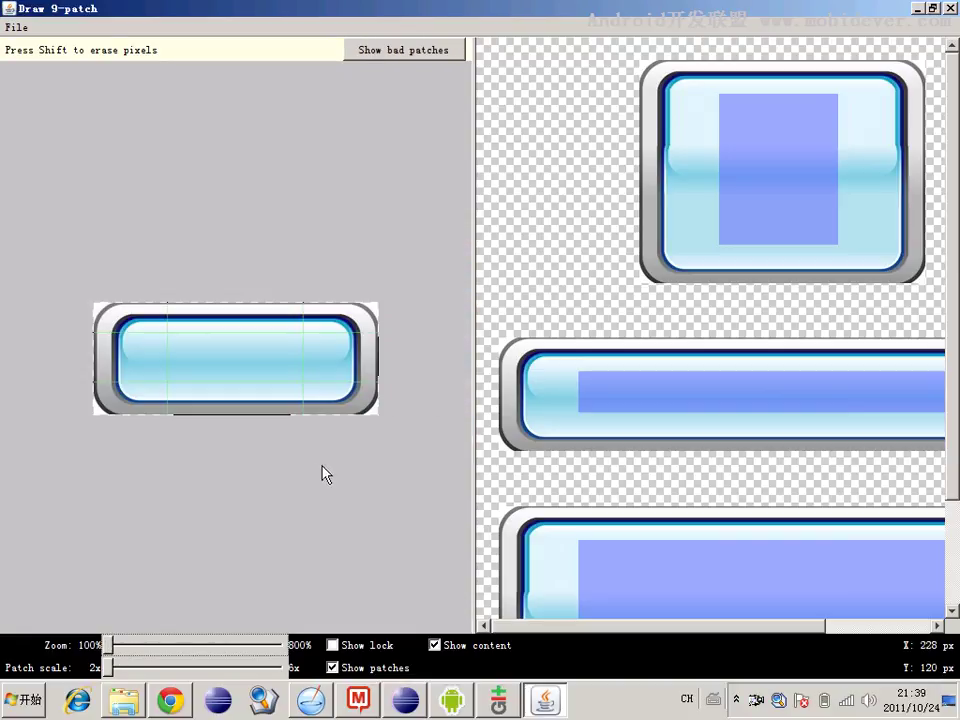
pyautogui.moveTo(505, 633); pyautogui.dragTo(568, 628)
pyautogui.moveTo(954, 293)
pyautogui.mouseDown()
pyautogui.moveTo(949, 386)
pyautogui.moveTo(949, 272)
pyautogui.mouseUp()
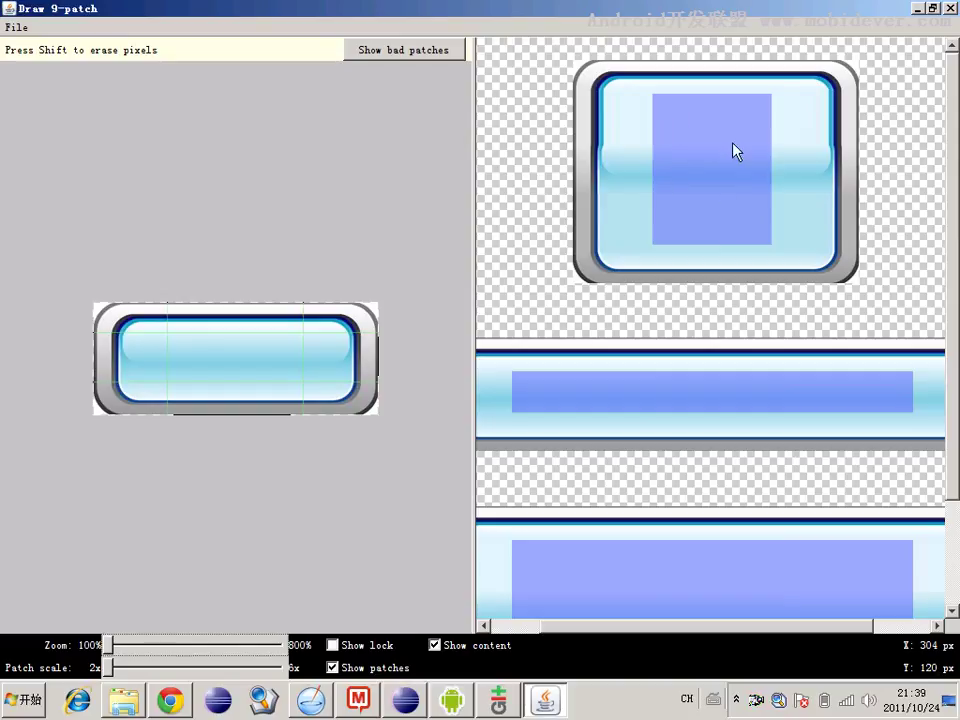
# Examine the padded content area across the tall, wide and combined stretched previews, including their left ends.
pyautogui.scroll(-4, 782, 200)
pyautogui.scroll(3, 782, 210)
pyautogui.scroll(1, 655, 140)
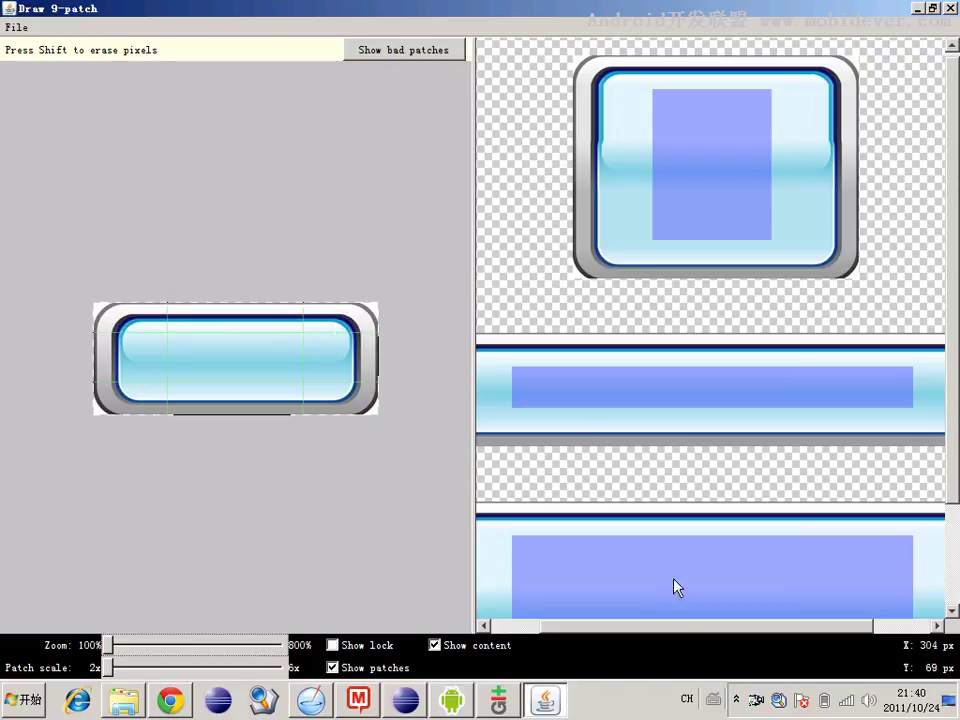
pyautogui.moveTo(628, 634); pyautogui.dragTo(677, 636)
pyautogui.moveTo(956, 360); pyautogui.dragTo(956, 470)
pyautogui.moveTo(809, 628); pyautogui.dragTo(686, 628)
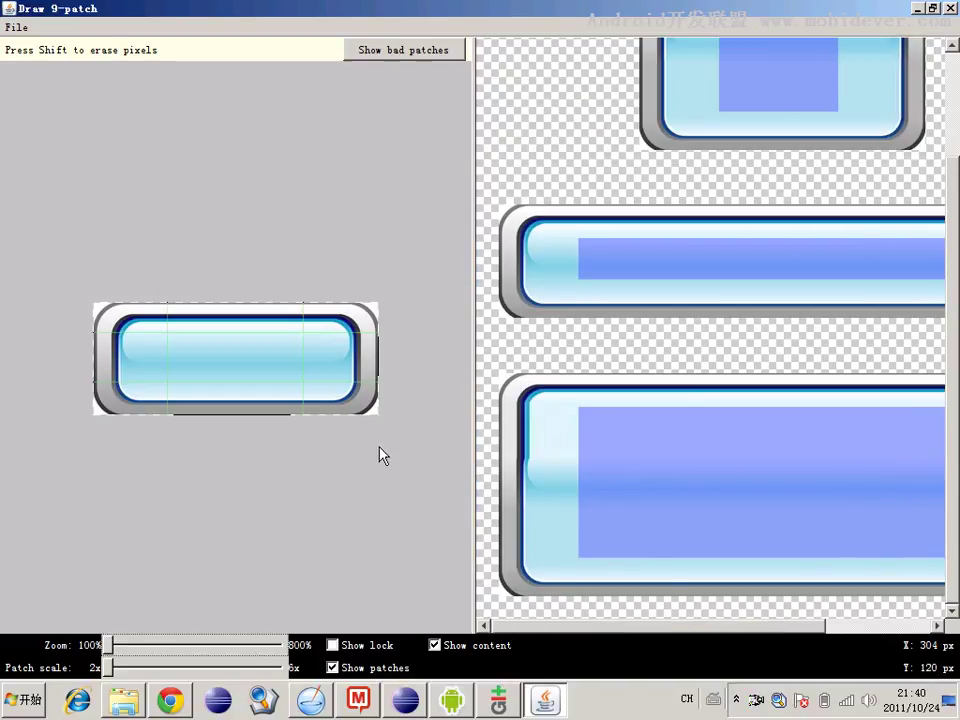
# Save the 9-patch image to the desktop under the file name buttonimage.
pyautogui.click(17, 27)
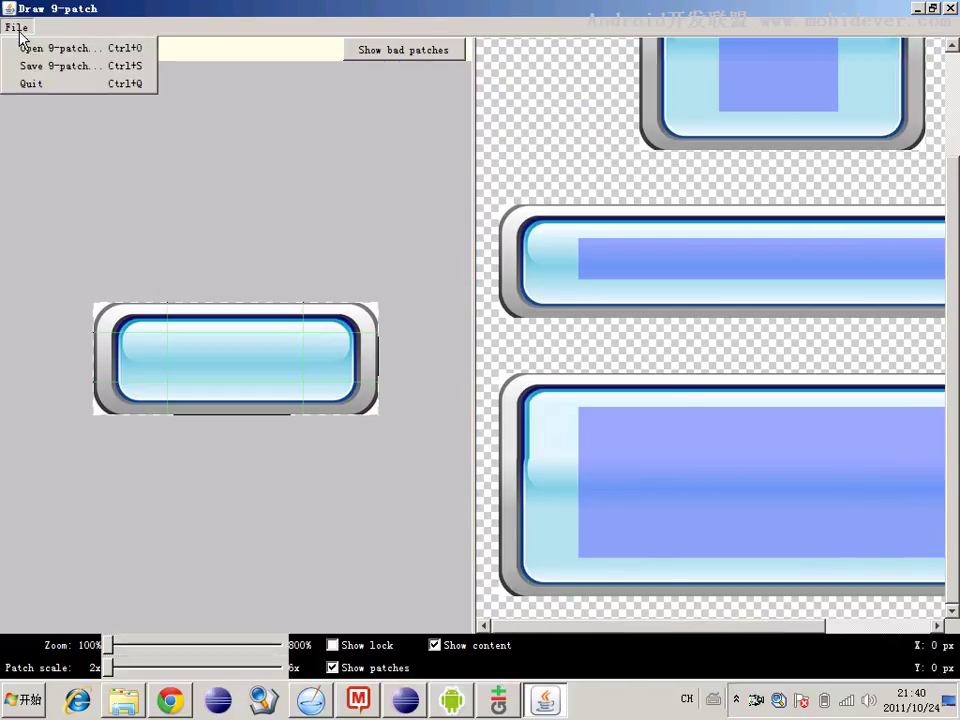
pyautogui.click(20, 66)
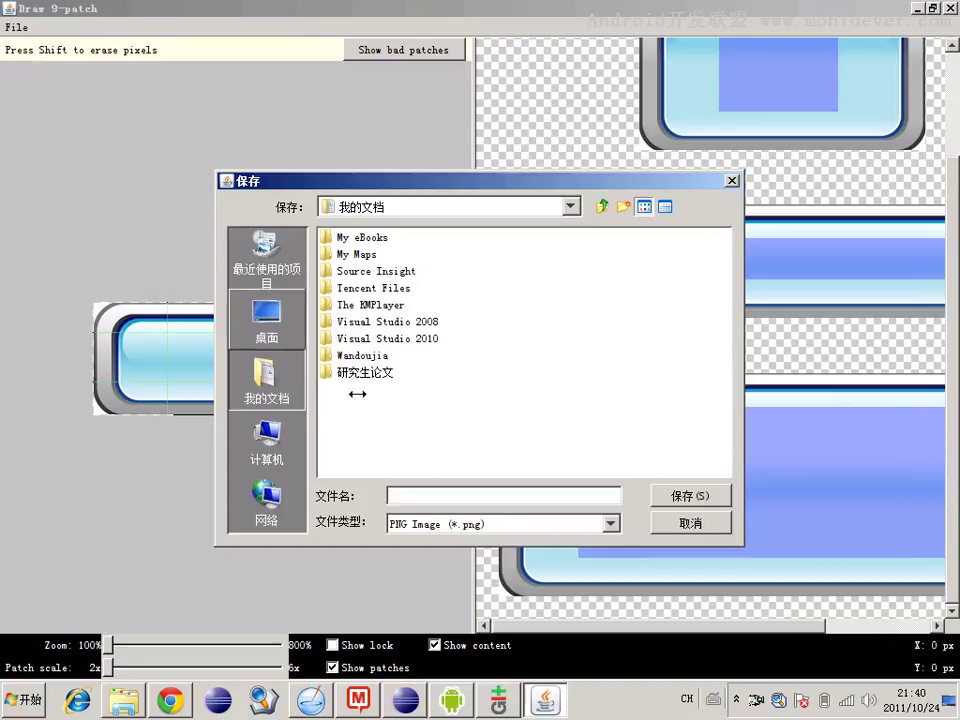
pyautogui.write('button')
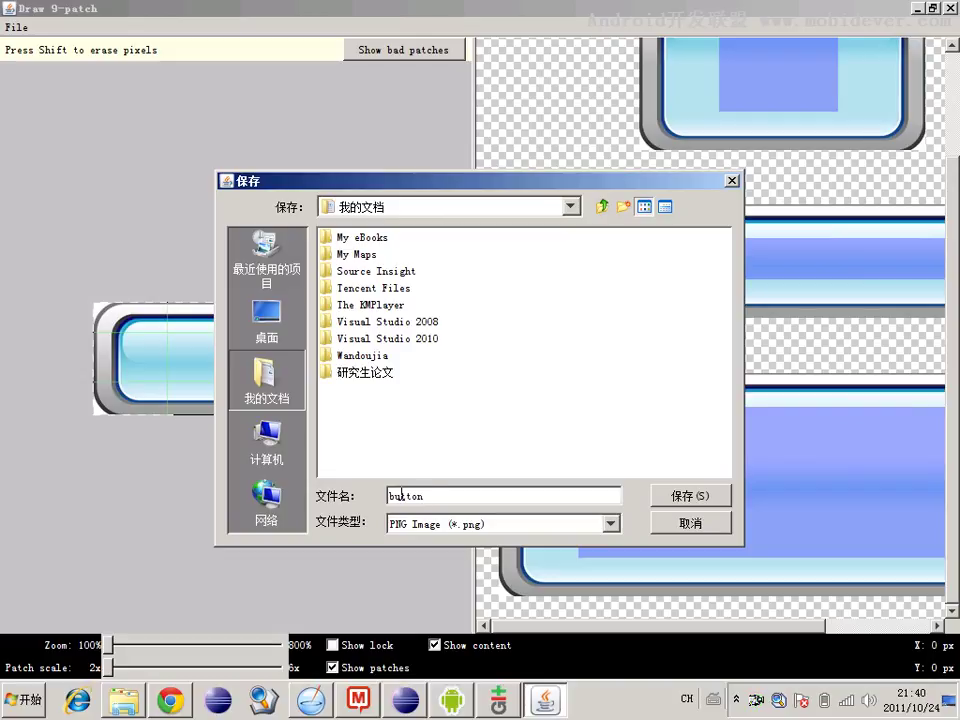
pyautogui.write('image')
pyautogui.click(266, 318)
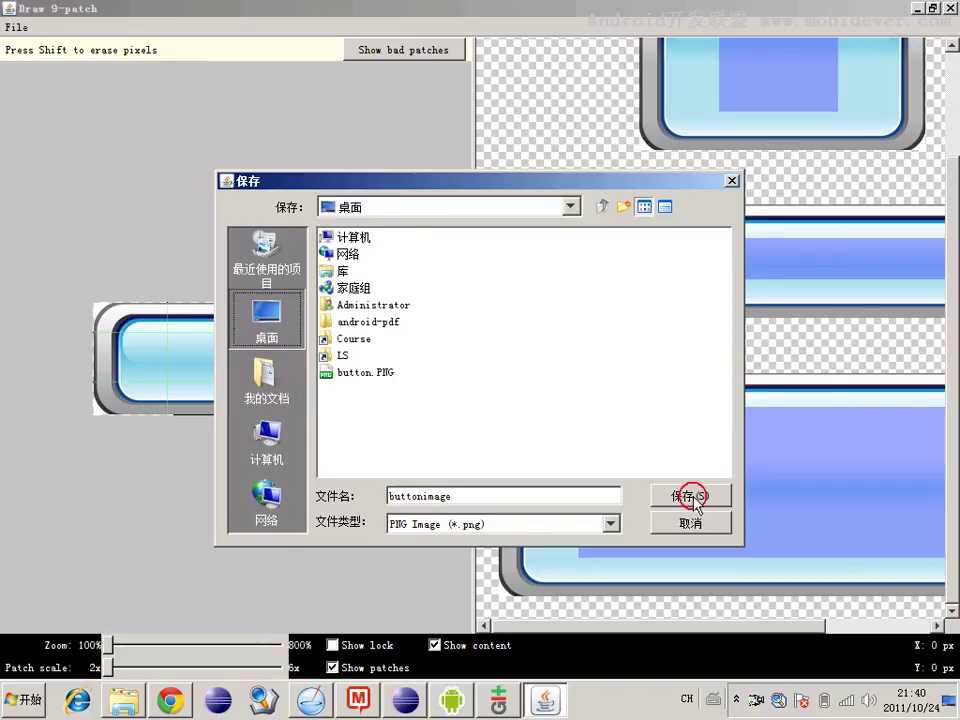
pyautogui.click(690, 496)
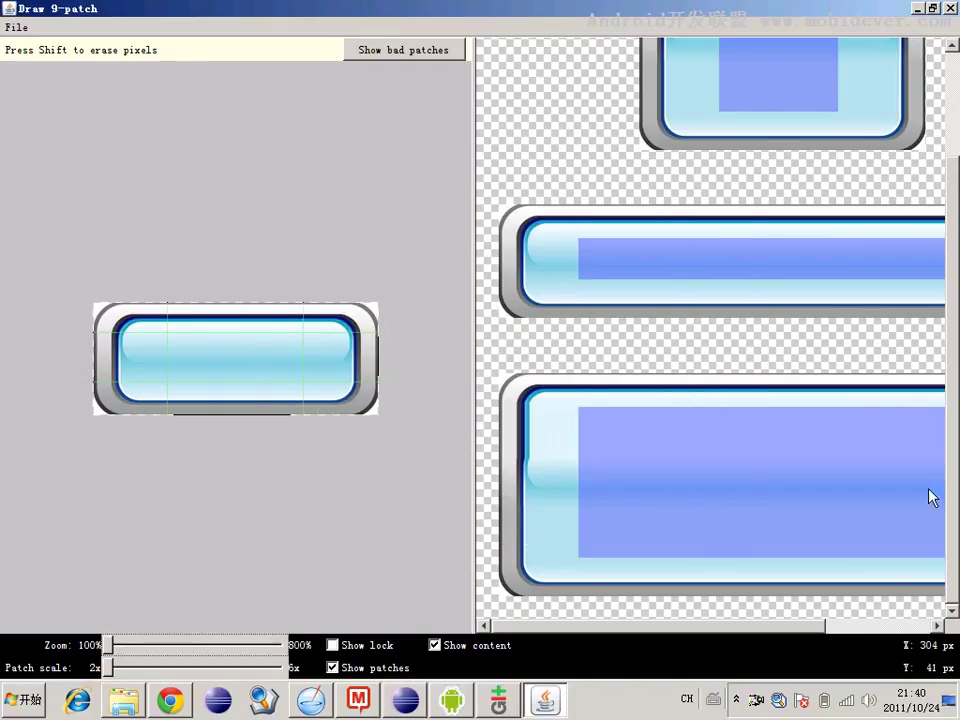
# Show the desktop and copy the saved buttonimage.9.png file.
pyautogui.press('super+d')
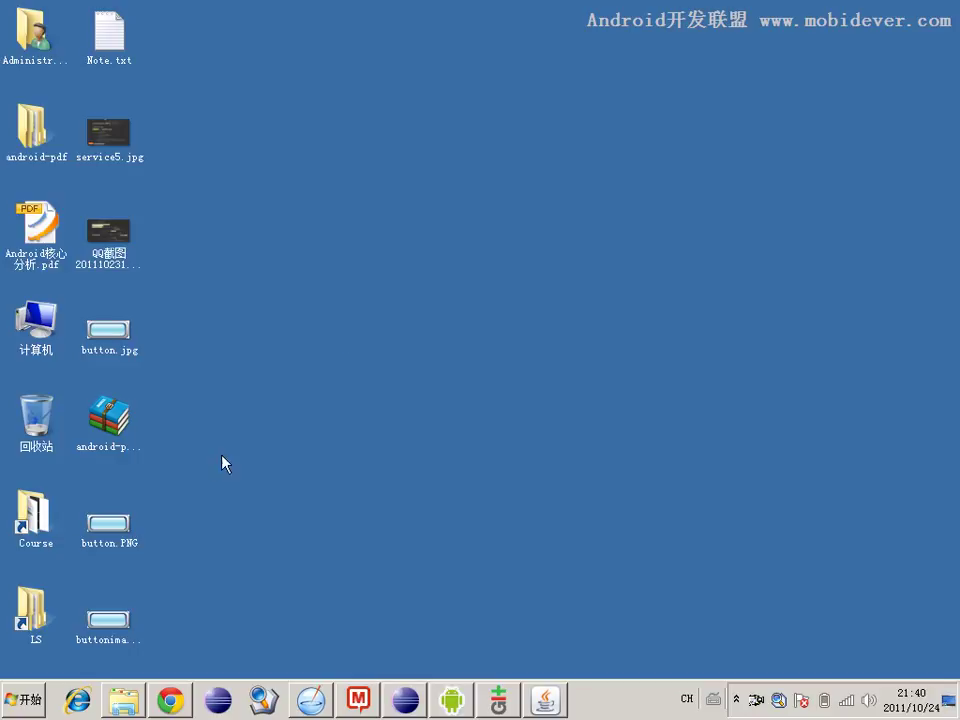
pyautogui.click(104, 620)
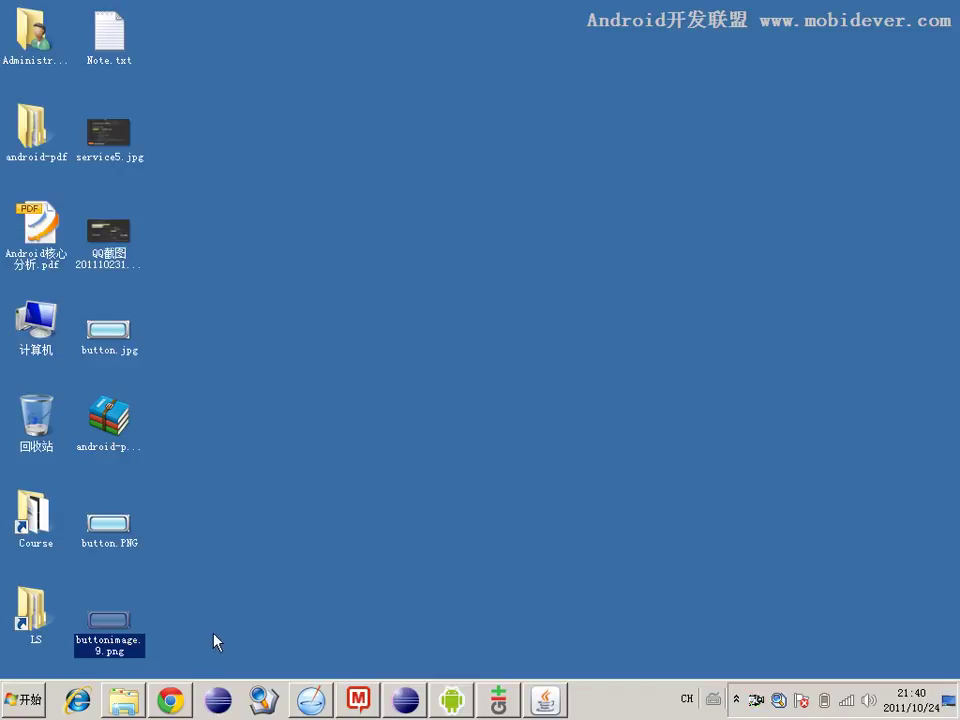
# Switch to Eclipse and delete buttonimage.png from the CustomView project's res/drawable folder.
pyautogui.click(405, 700)
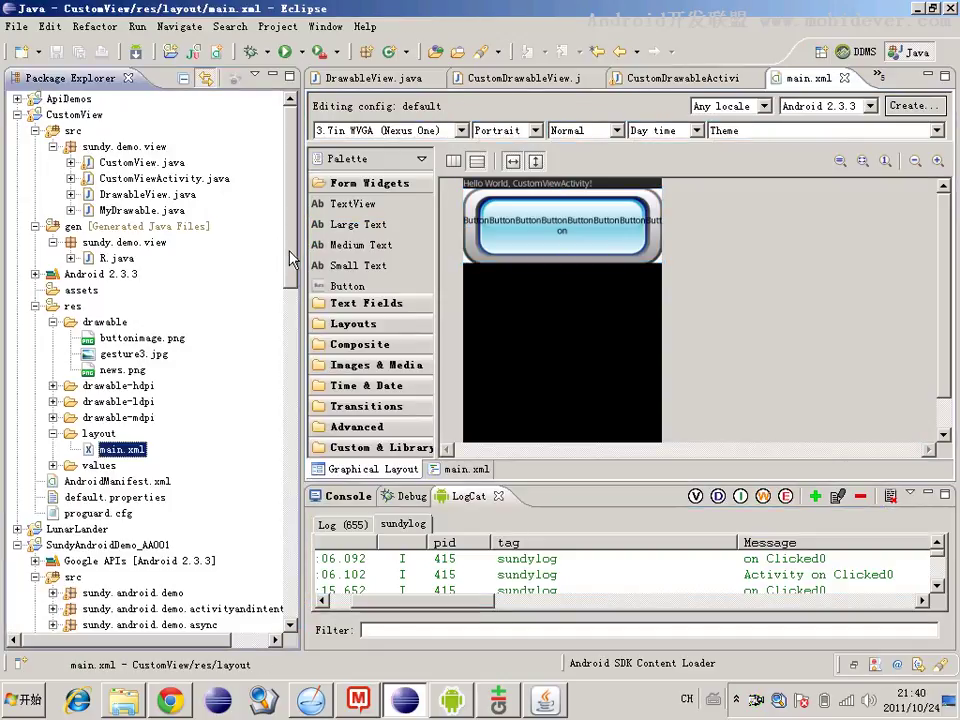
pyautogui.click(108, 340)
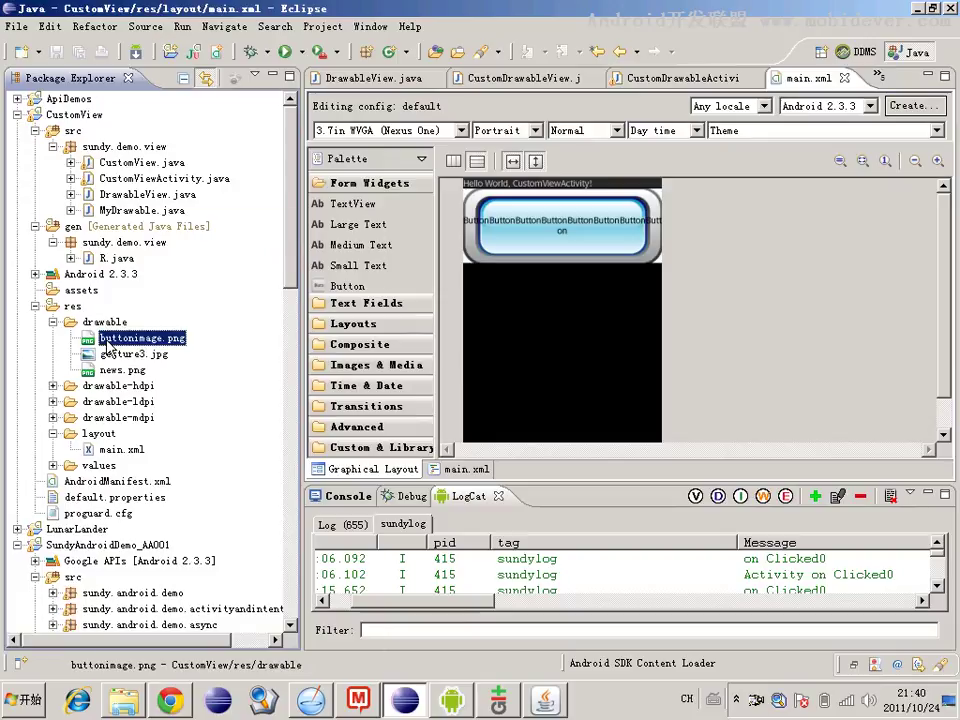
pyautogui.rightClick(108, 345)
pyautogui.click(145, 356)
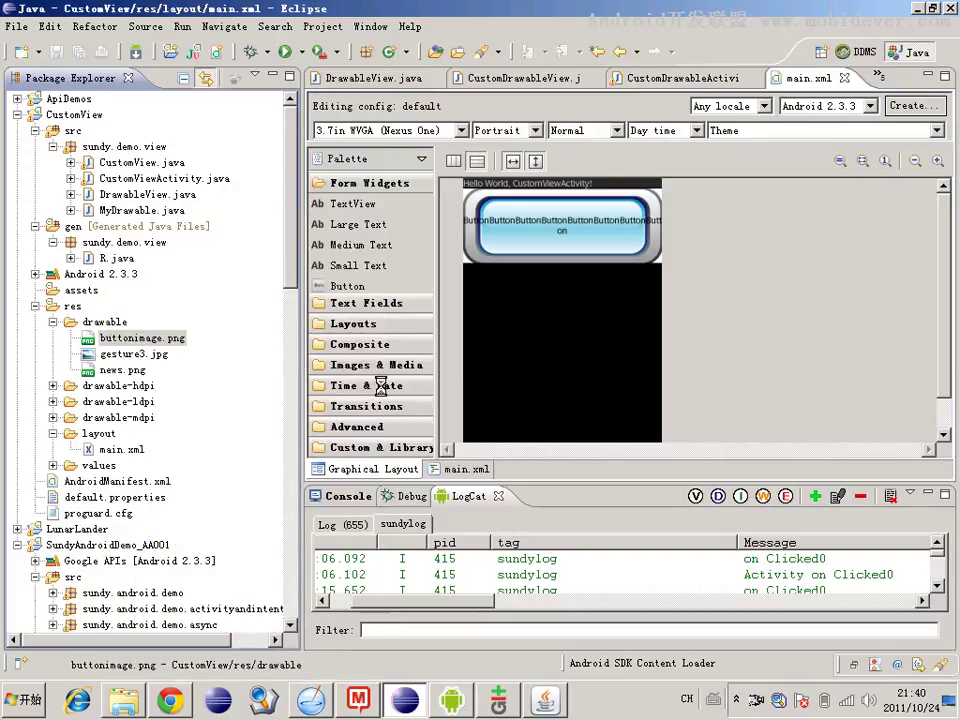
pyautogui.click(561, 378)
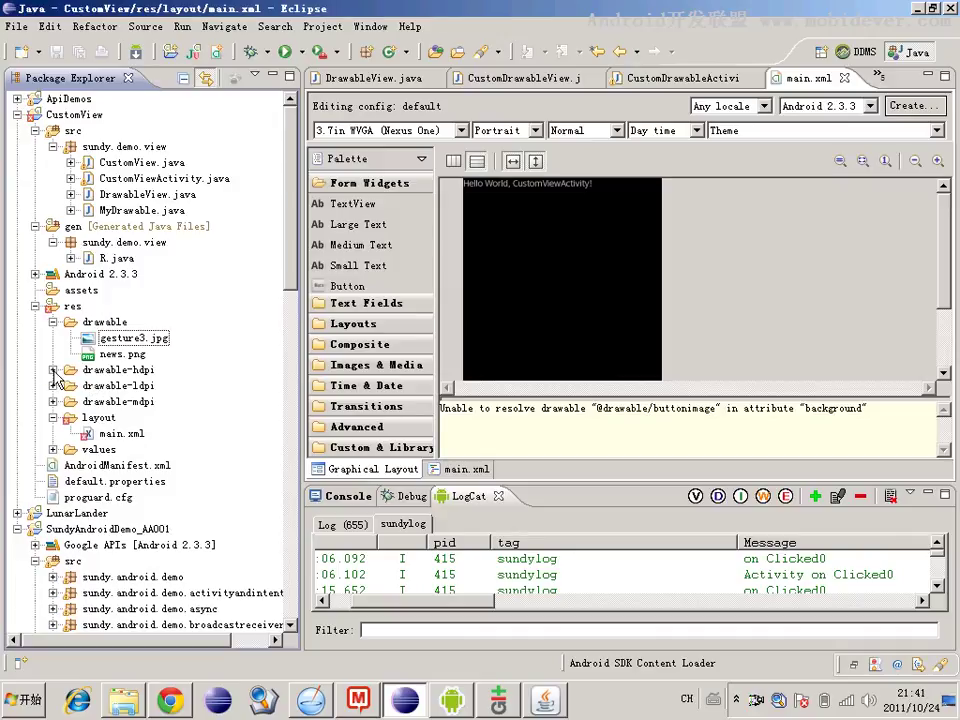
# Expand the drawable-hdpi folder and delete button.png from it.
pyautogui.click(53, 369)
pyautogui.click(128, 387)
pyautogui.rightClick(130, 390)
pyautogui.click(195, 352)
pyautogui.click(565, 374)
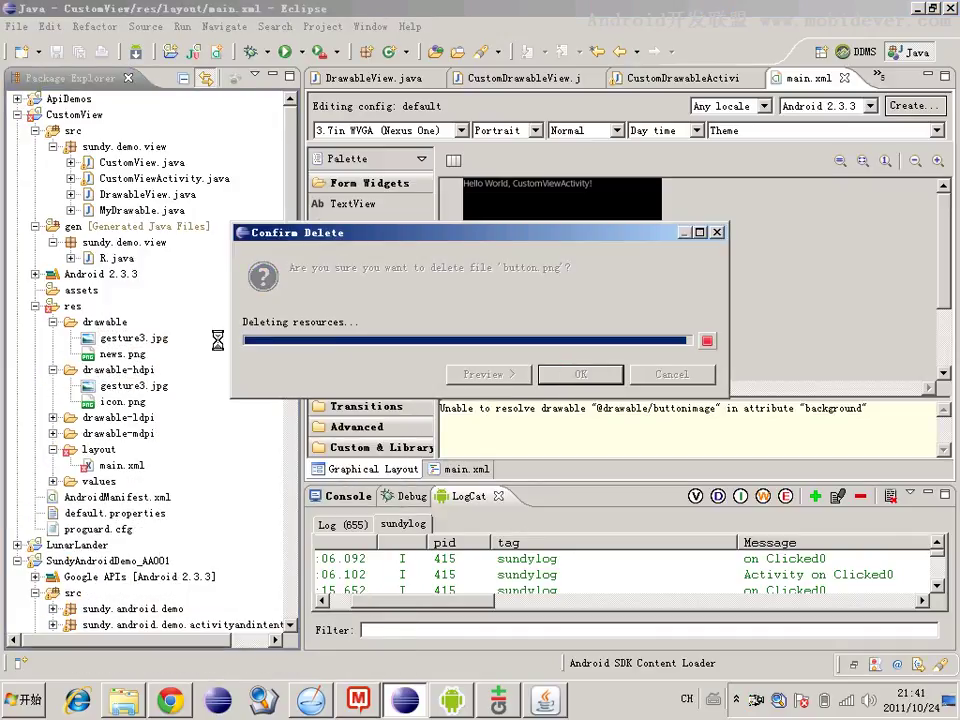
# Paste buttonimage.9.png into the res/drawable folder, and check the Button in main.xml's source and graphical layout.
pyautogui.click(100, 322)
pyautogui.hotkey('ctrl', 'v')
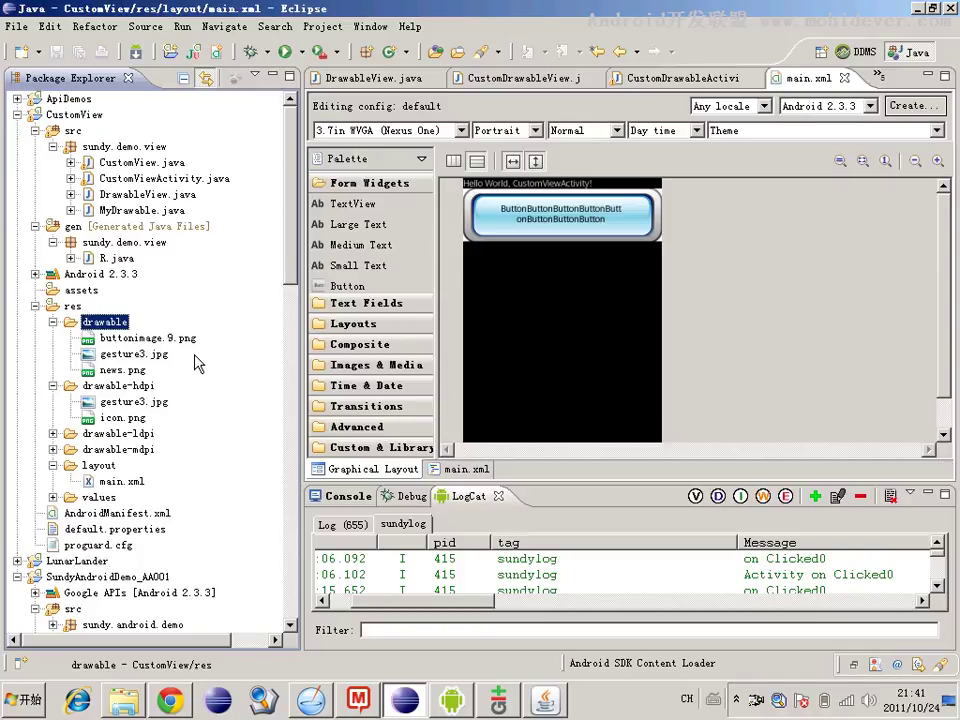
pyautogui.scroll(-1, 197, 365)
pyautogui.click(452, 468)
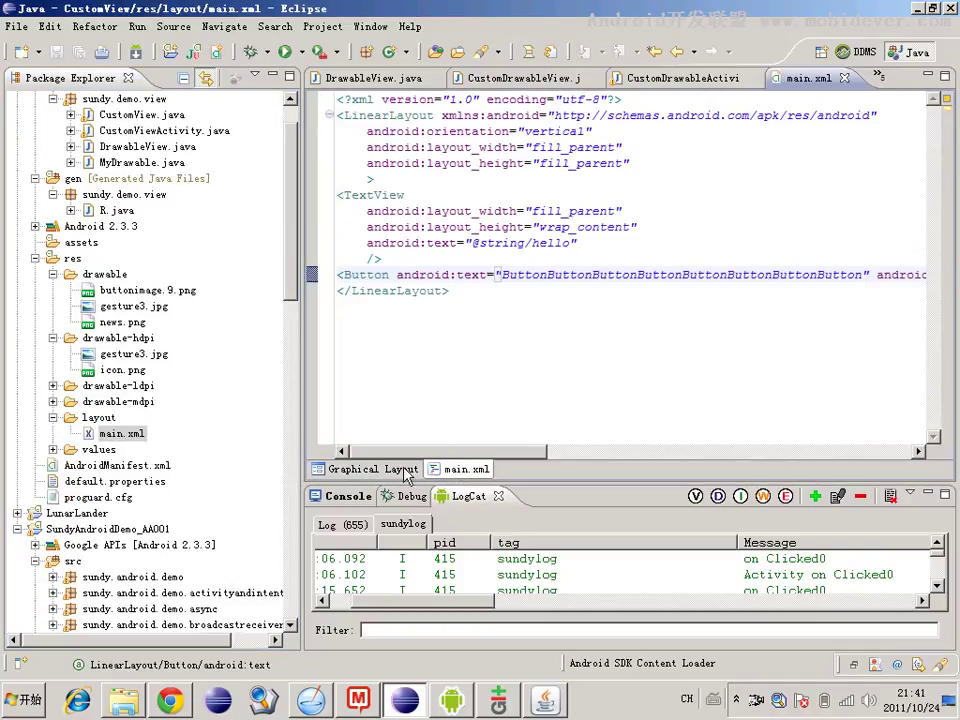
pyautogui.click(405, 470)
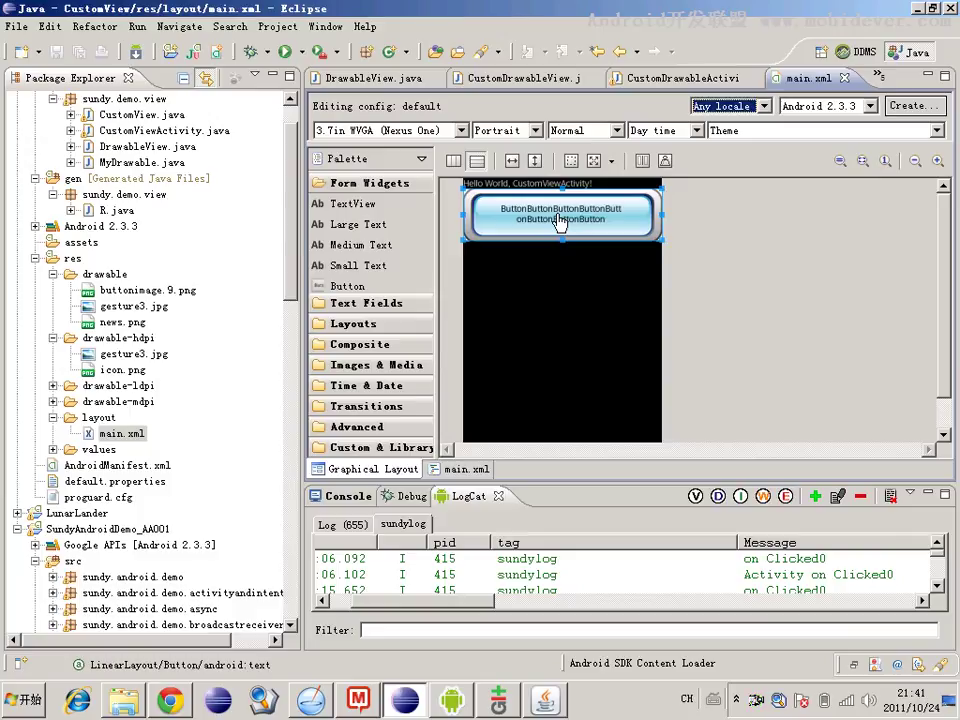
# Select the Button in the main.xml layout preview and toggle its fill width.
pyautogui.click(290, 187)
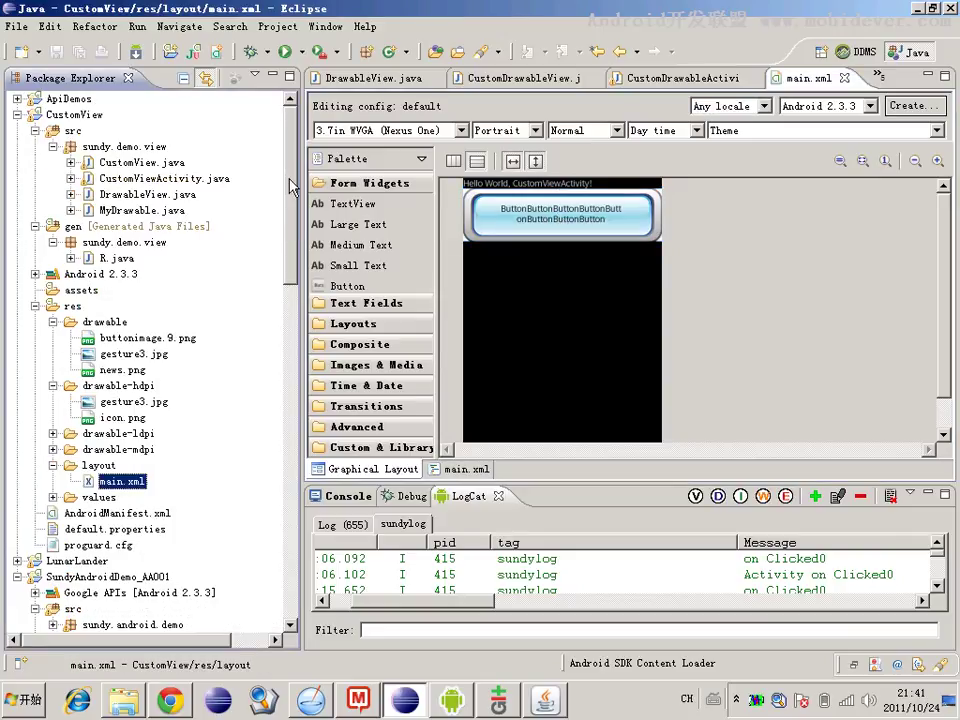
pyautogui.click(650, 229)
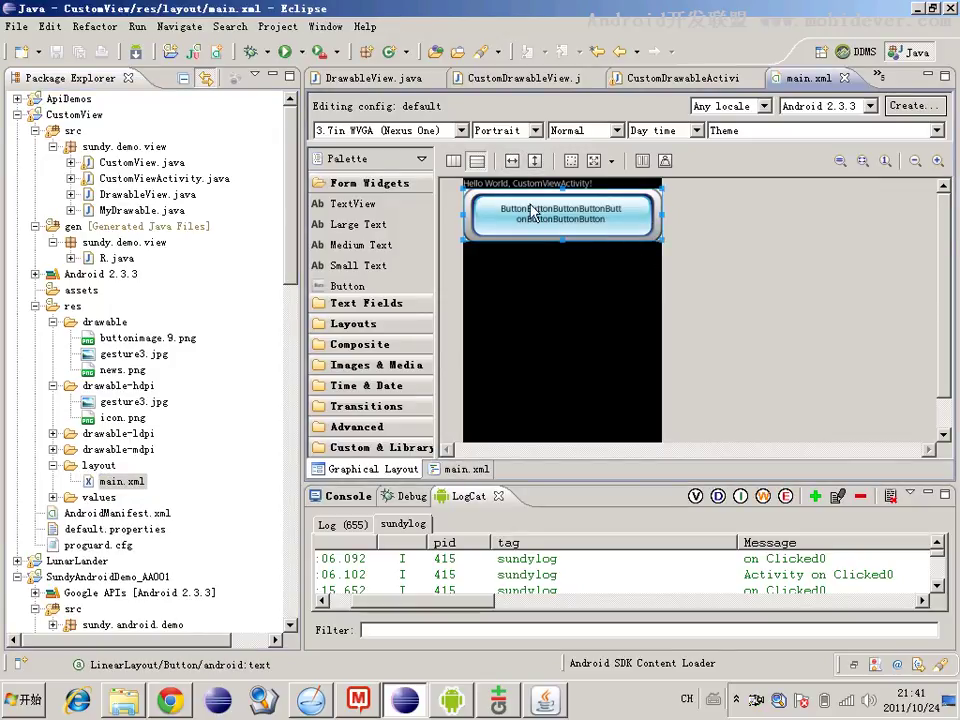
pyautogui.click(514, 162)
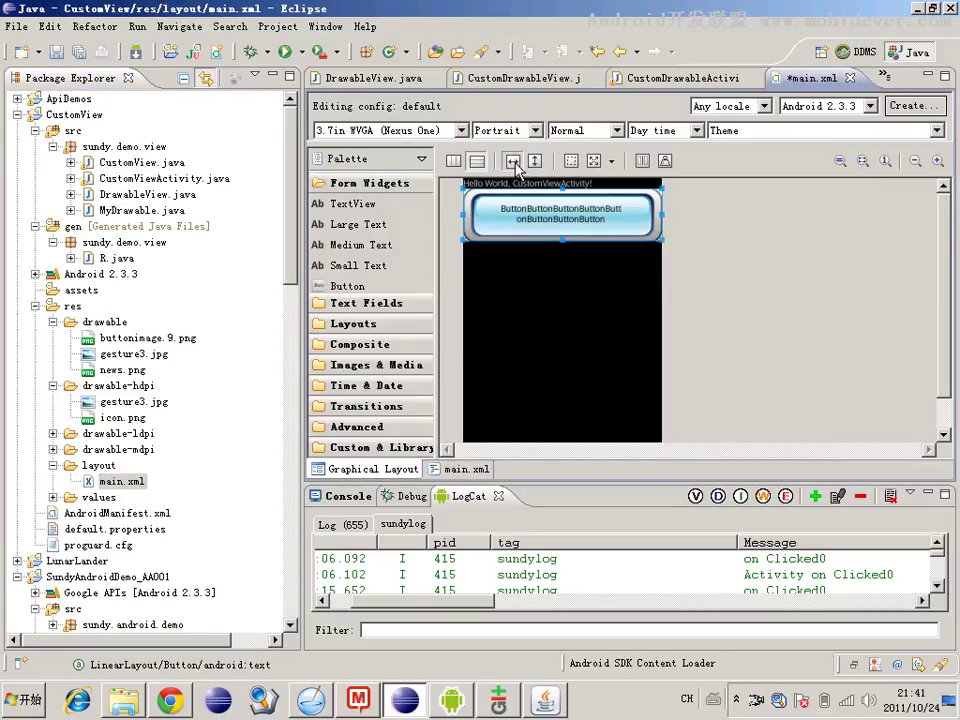